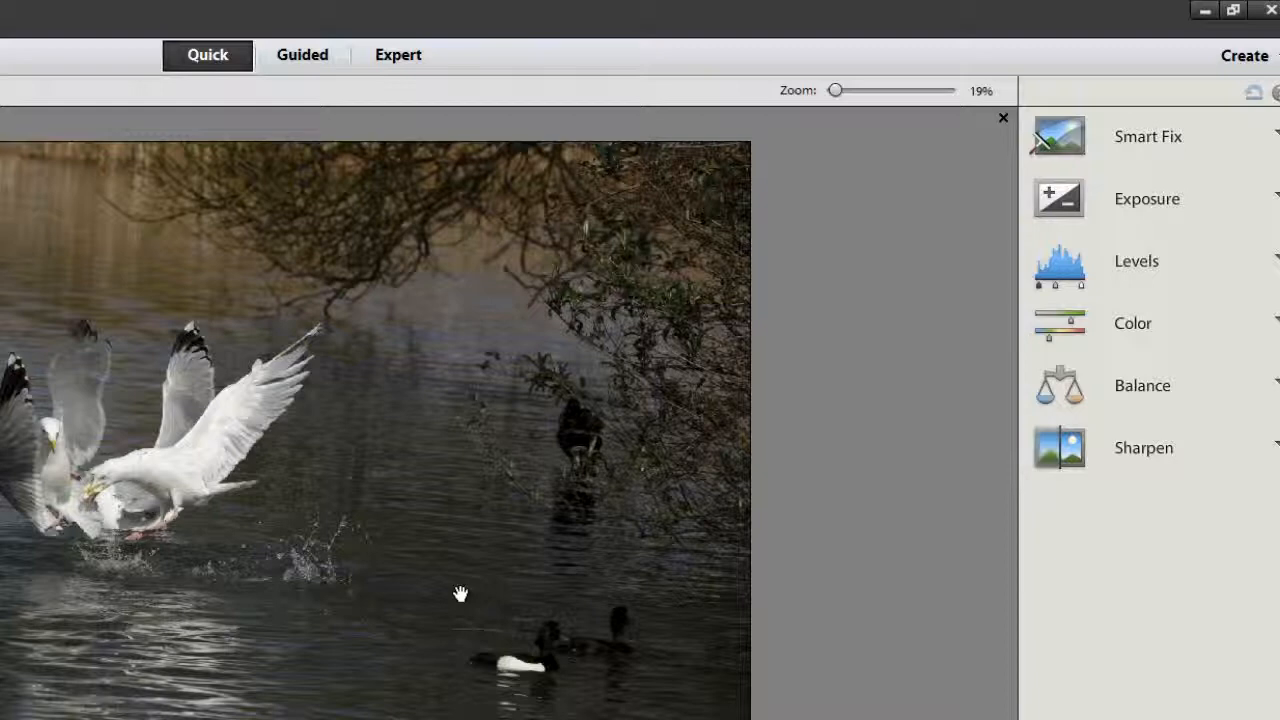
Look through the Guided mode touchups and view the Lighten and Darken options without applying them.
{"action": "left_click", "coordinate": [326, 63]}
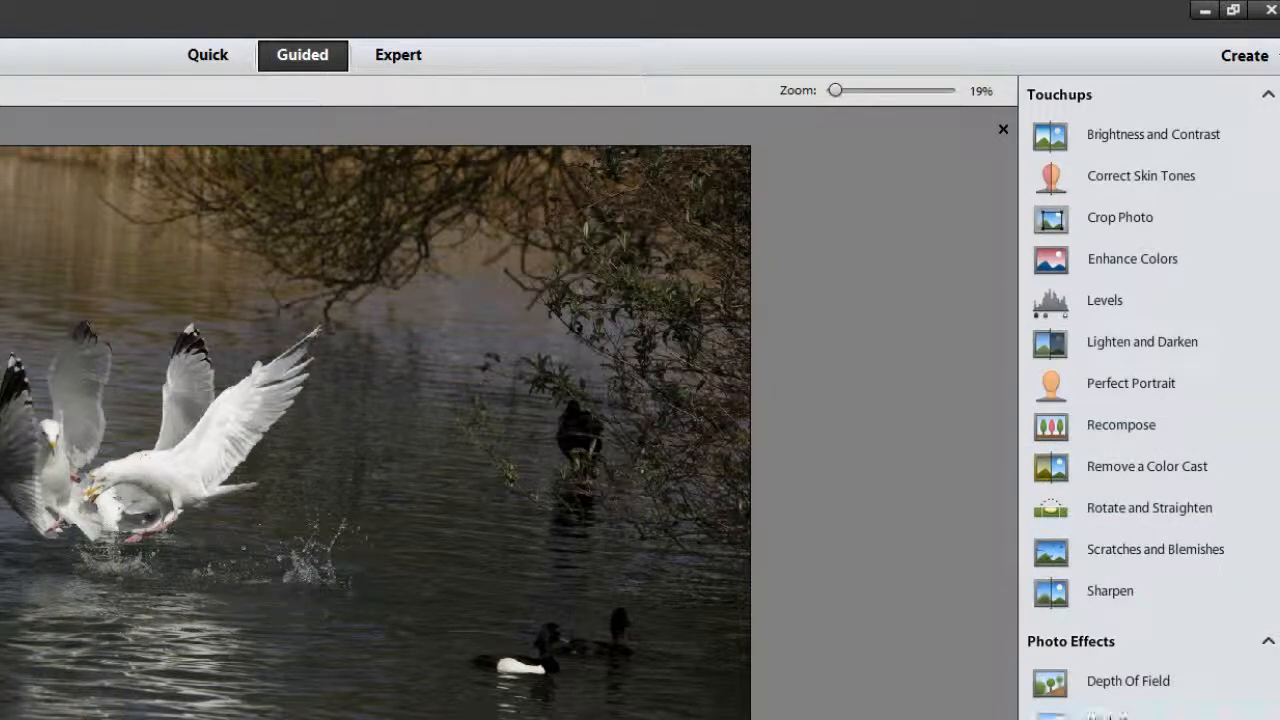
{"action": "left_click", "coordinate": [1133, 355]}
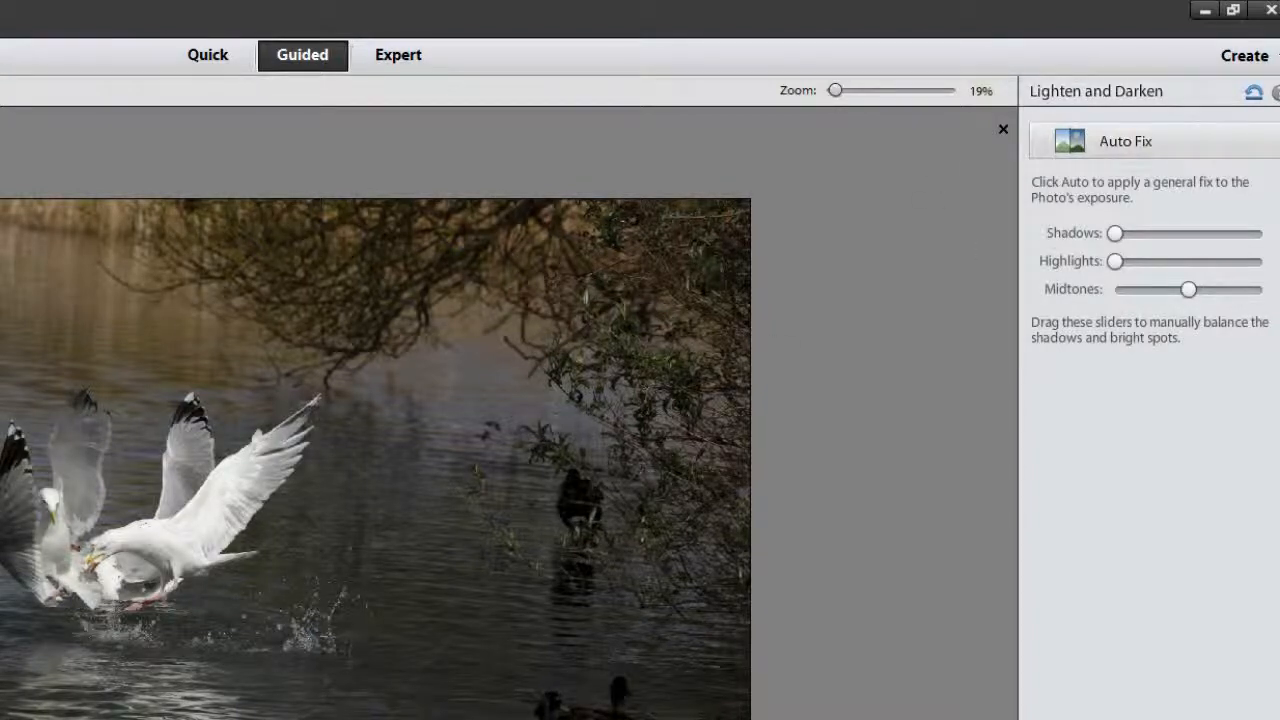
{"action": "left_click", "coordinate": [1003, 129]}
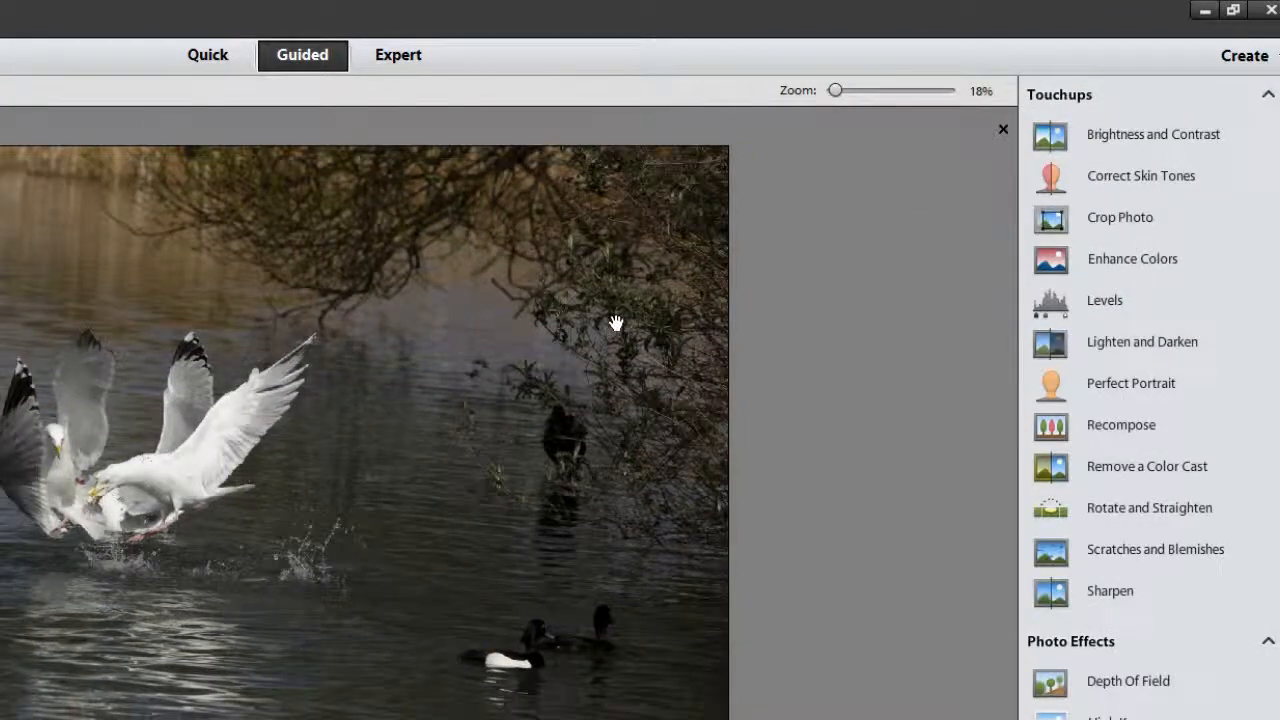
In Expert mode, select the whole photo and rotate it counterclockwise by about 2.22 degrees.
{"action": "left_click", "coordinate": [401, 57]}
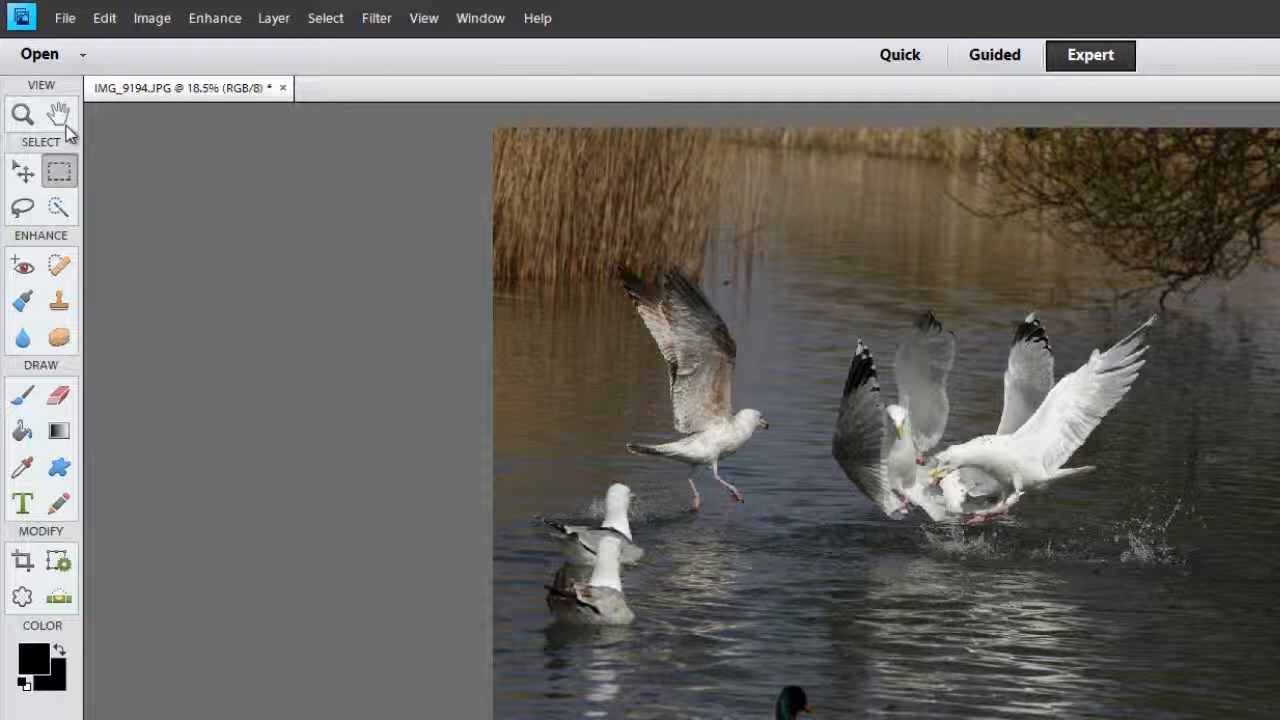
{"action": "left_click", "coordinate": [60, 176]}
{"action": "left_click_drag", "start_coordinate": [443, 123], "coordinate": [1150, 662]}
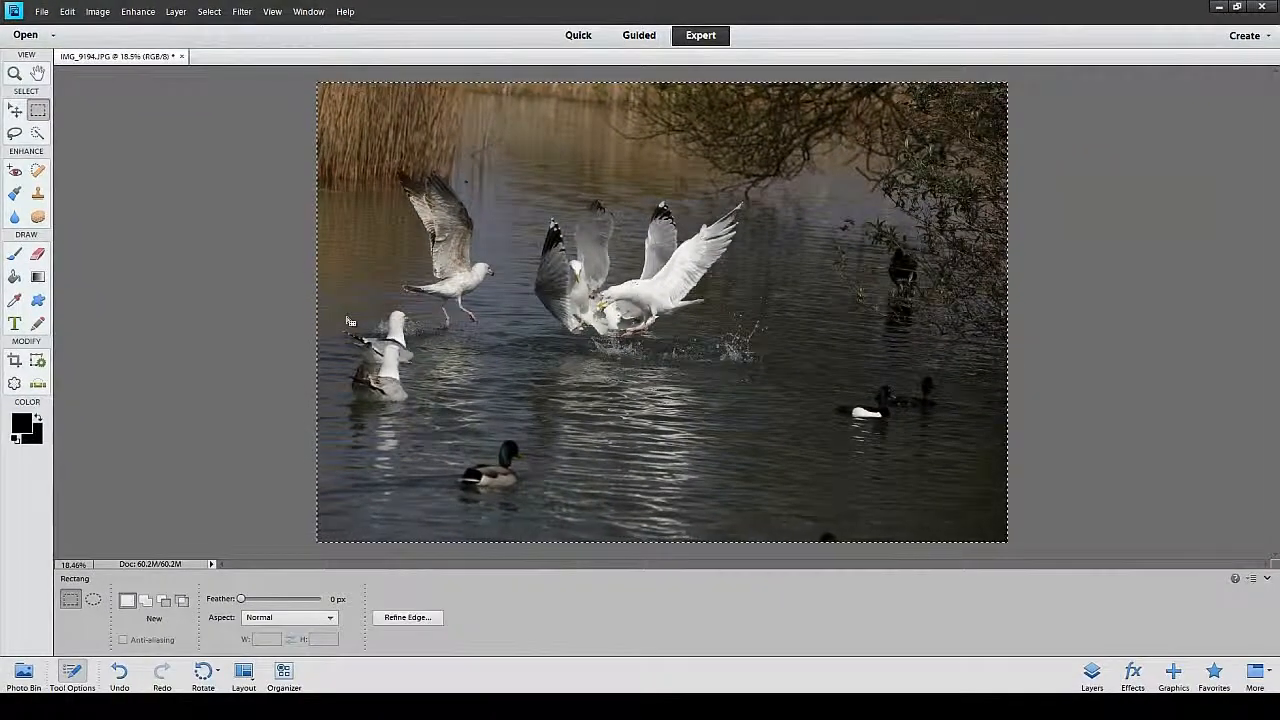
{"action": "key", "text": "ctrl+t"}
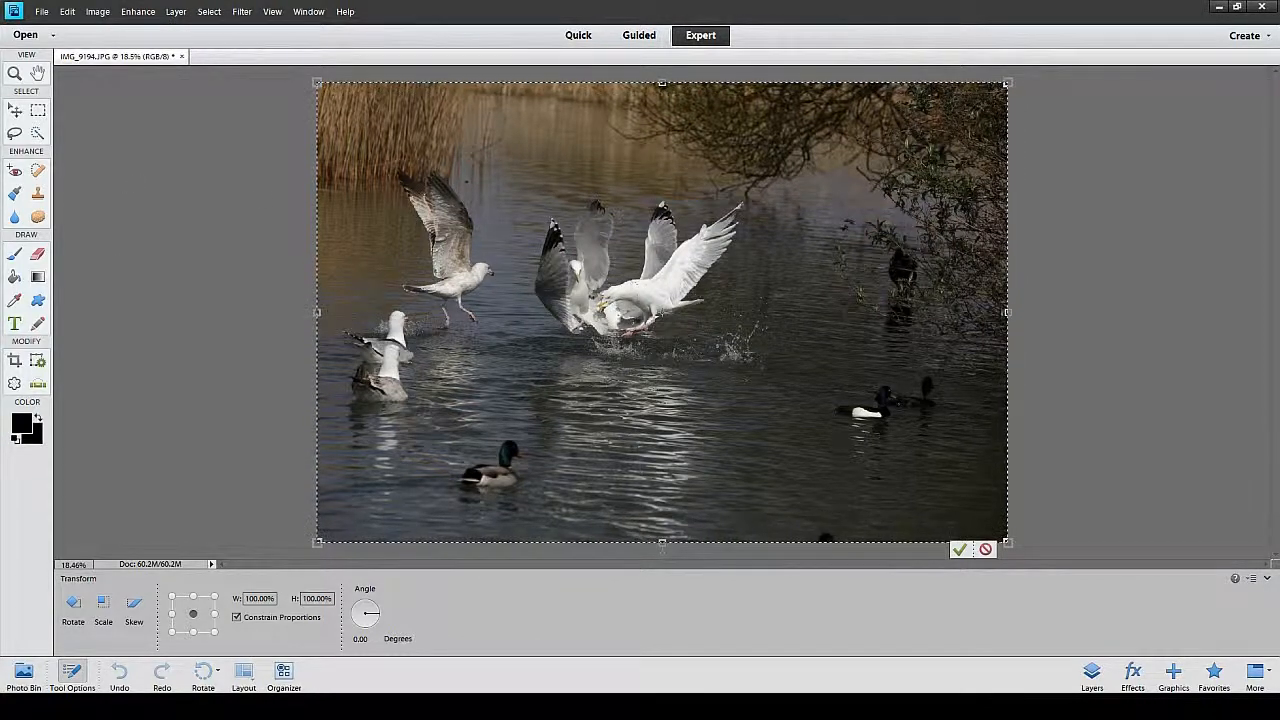
{"action": "left_click", "coordinate": [397, 210]}
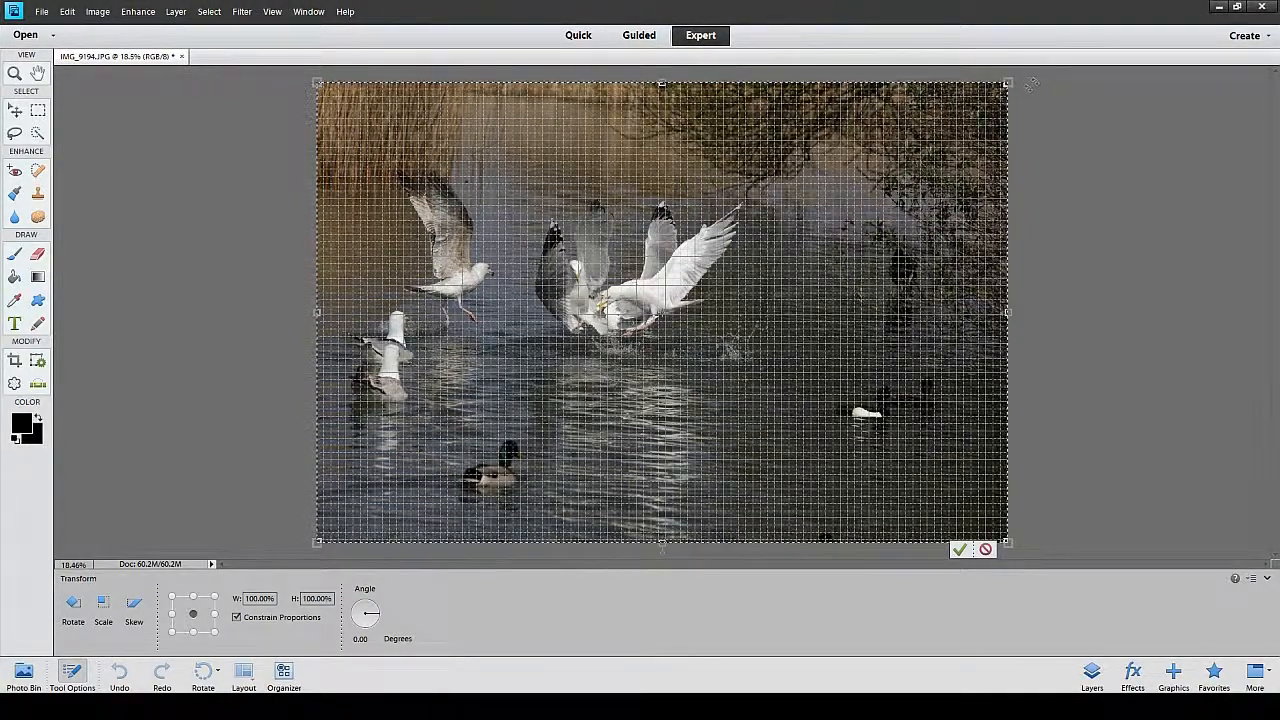
{"action": "left_click_drag", "start_coordinate": [1029, 94], "coordinate": [1020, 80]}
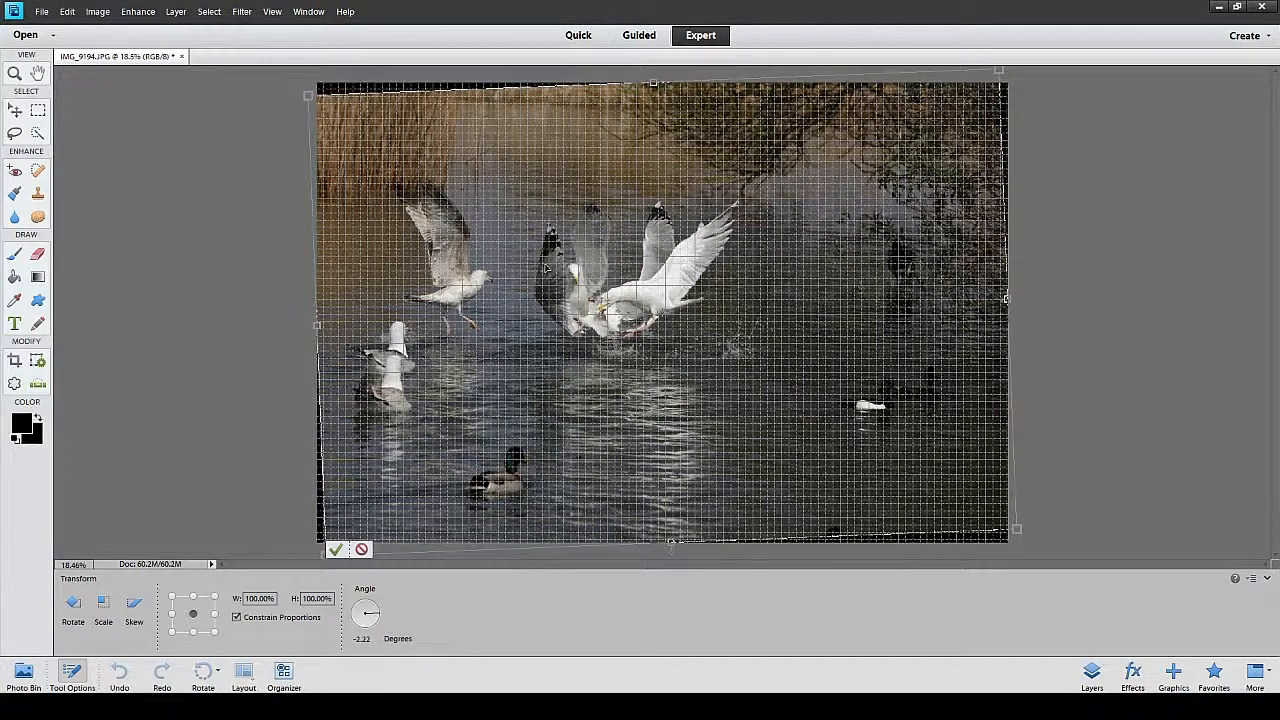
{"action": "left_click", "coordinate": [336, 549]}
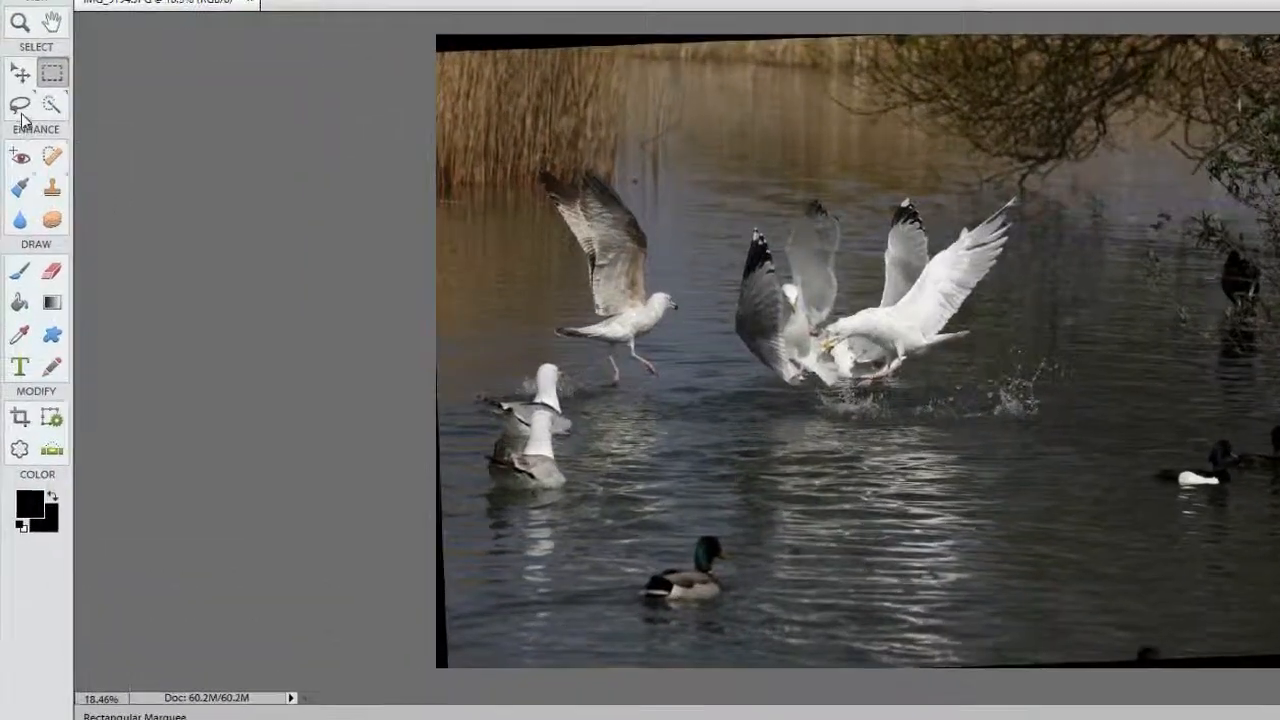
Crop the photo around the flying gull and the fighting gulls, cutting off the black edges and the ducks.
{"action": "left_click", "coordinate": [21, 417]}
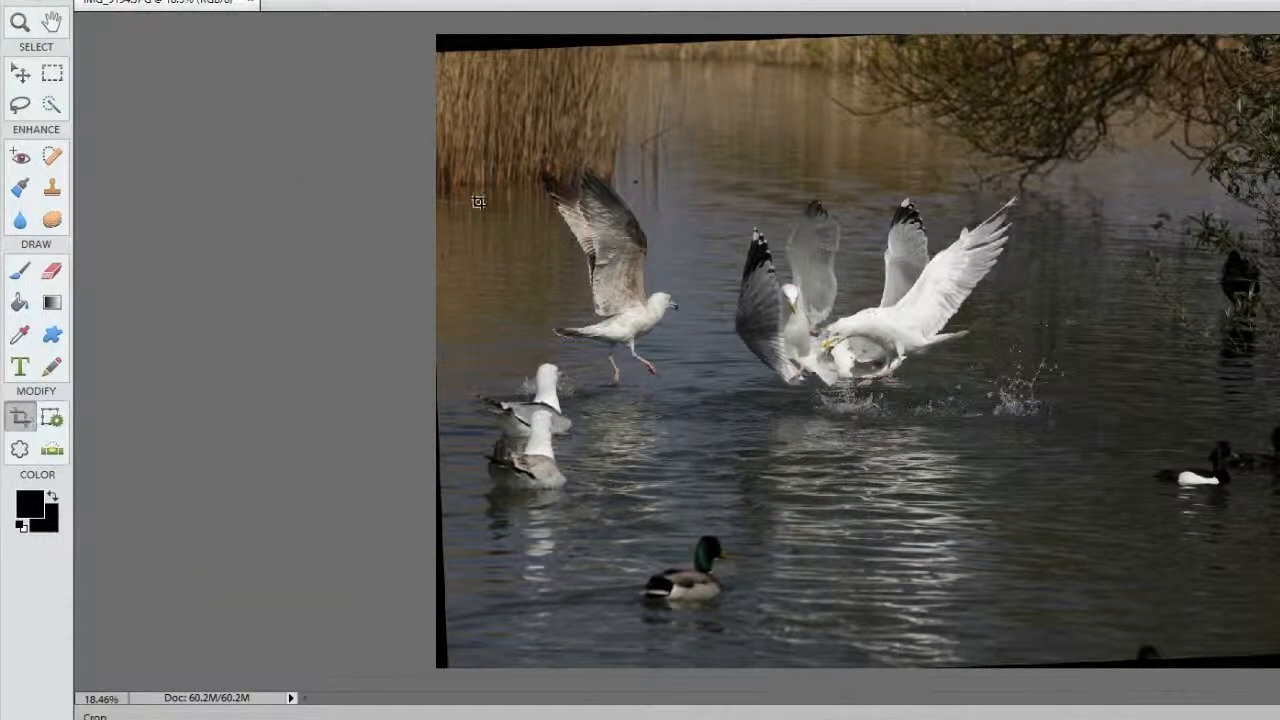
{"action": "mouse_move", "coordinate": [490, 90]}
{"action": "left_mouse_down"}
{"action": "mouse_move", "coordinate": [567, 174]}
{"action": "mouse_move", "coordinate": [785, 325]}
{"action": "mouse_move", "coordinate": [970, 426]}
{"action": "mouse_move", "coordinate": [1095, 468]}
{"action": "left_mouse_up"}
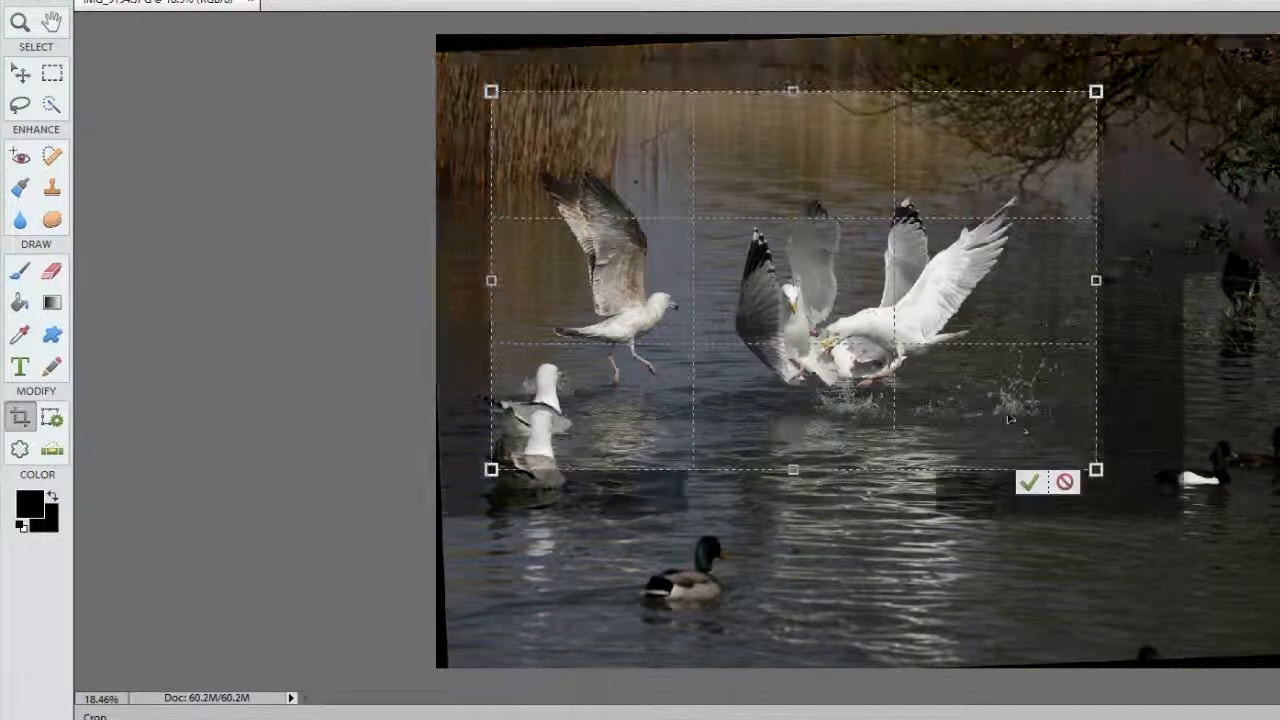
{"action": "left_click_drag", "start_coordinate": [1008, 418], "coordinate": [1007, 425]}
{"action": "left_click_drag", "start_coordinate": [846, 407], "coordinate": [846, 400]}
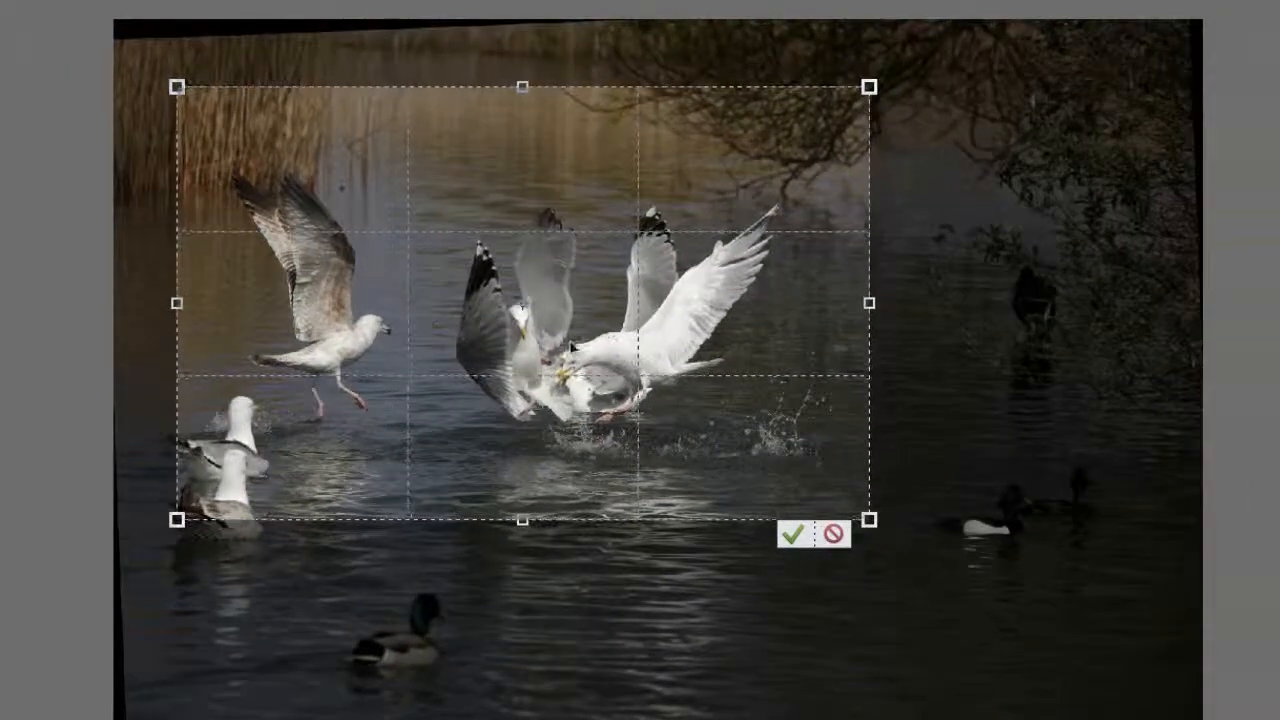
{"action": "key", "text": "Return"}
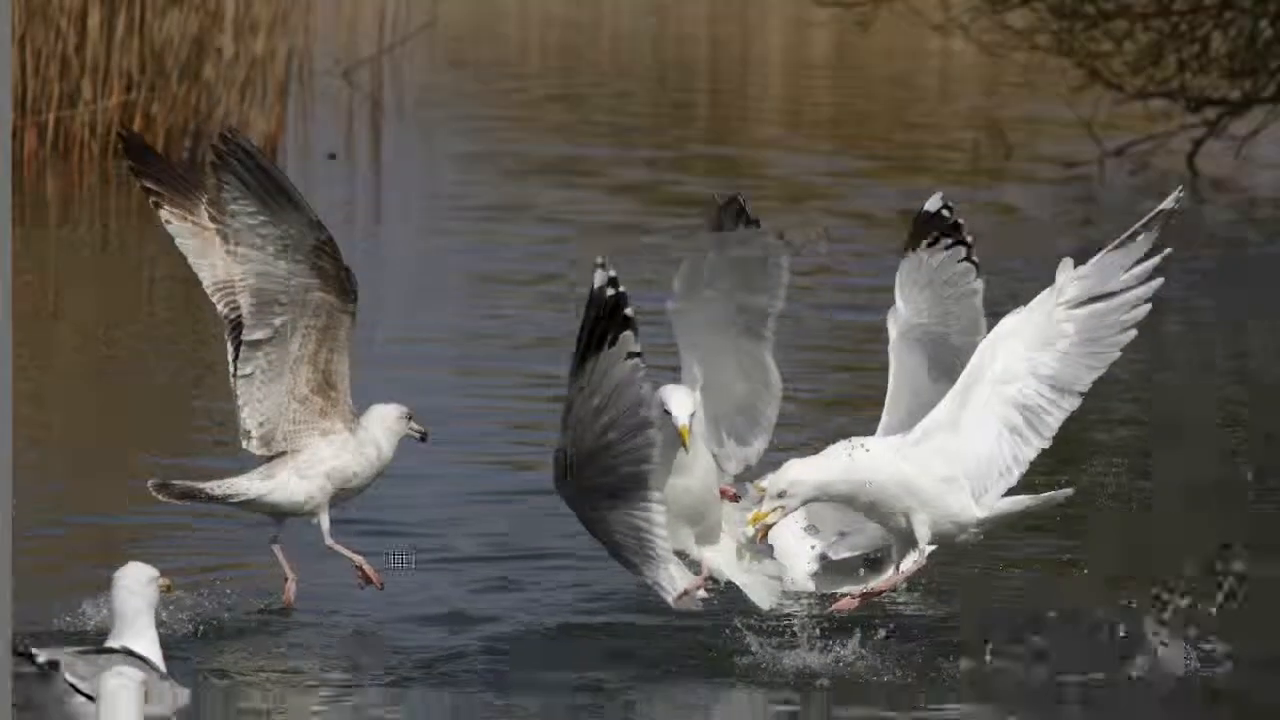
Examine the gulls in the cropped photo at actual pixel size, ending with the whole image in view.
{"action": "key", "text": "ctrl+minus"}
{"action": "key", "text": "ctrl+1"}
{"action": "key", "text": "space"}
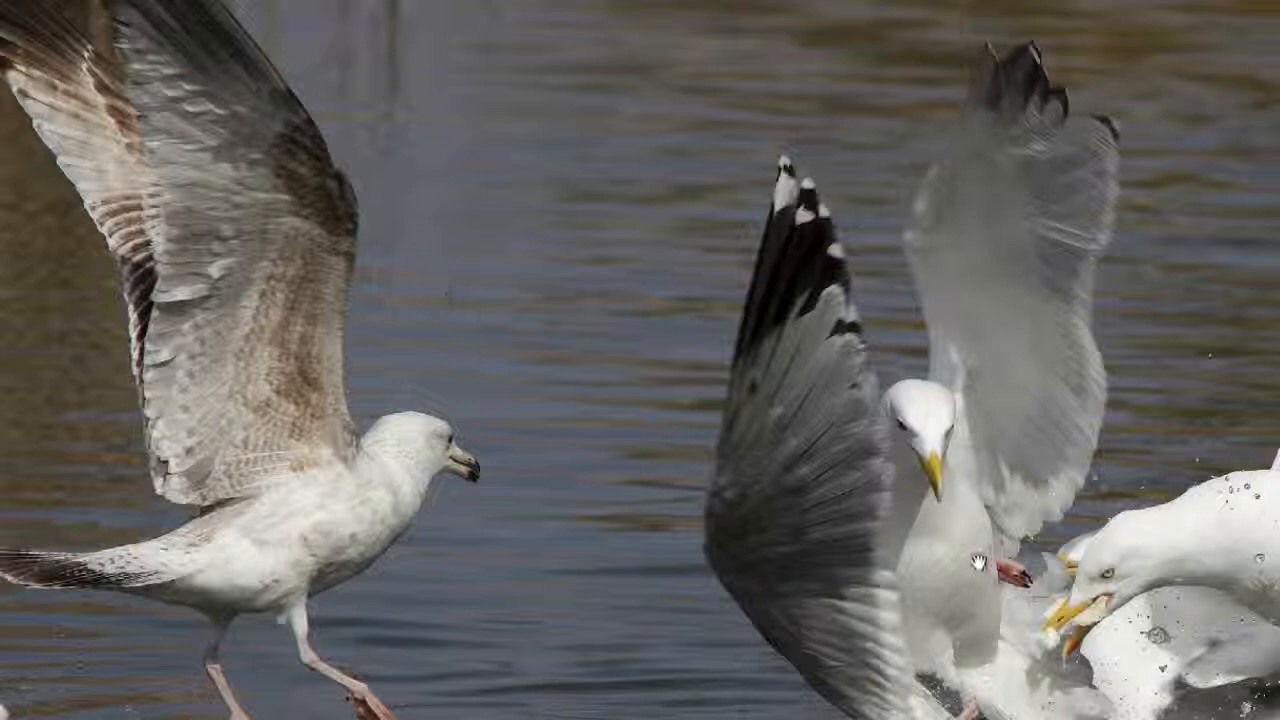
{"action": "left_click_drag", "start_coordinate": [686, 552], "coordinate": [698, 478]}
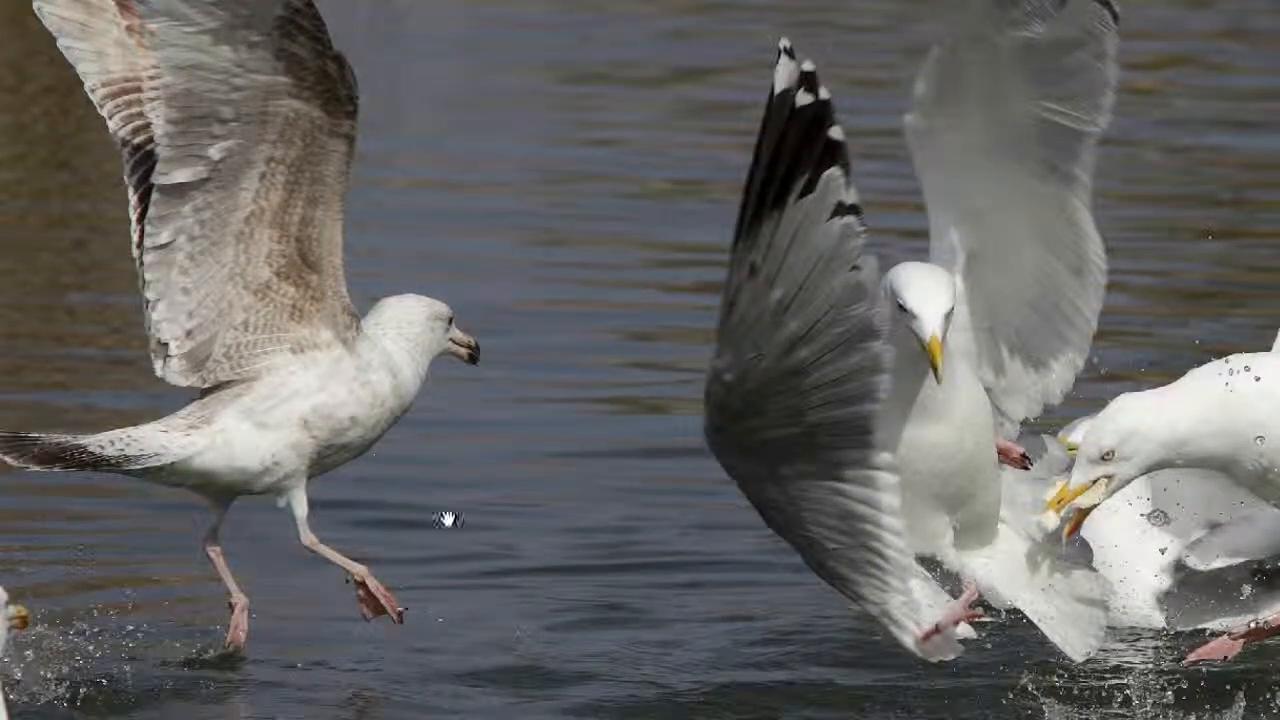
{"action": "key", "text": "ctrl+0"}
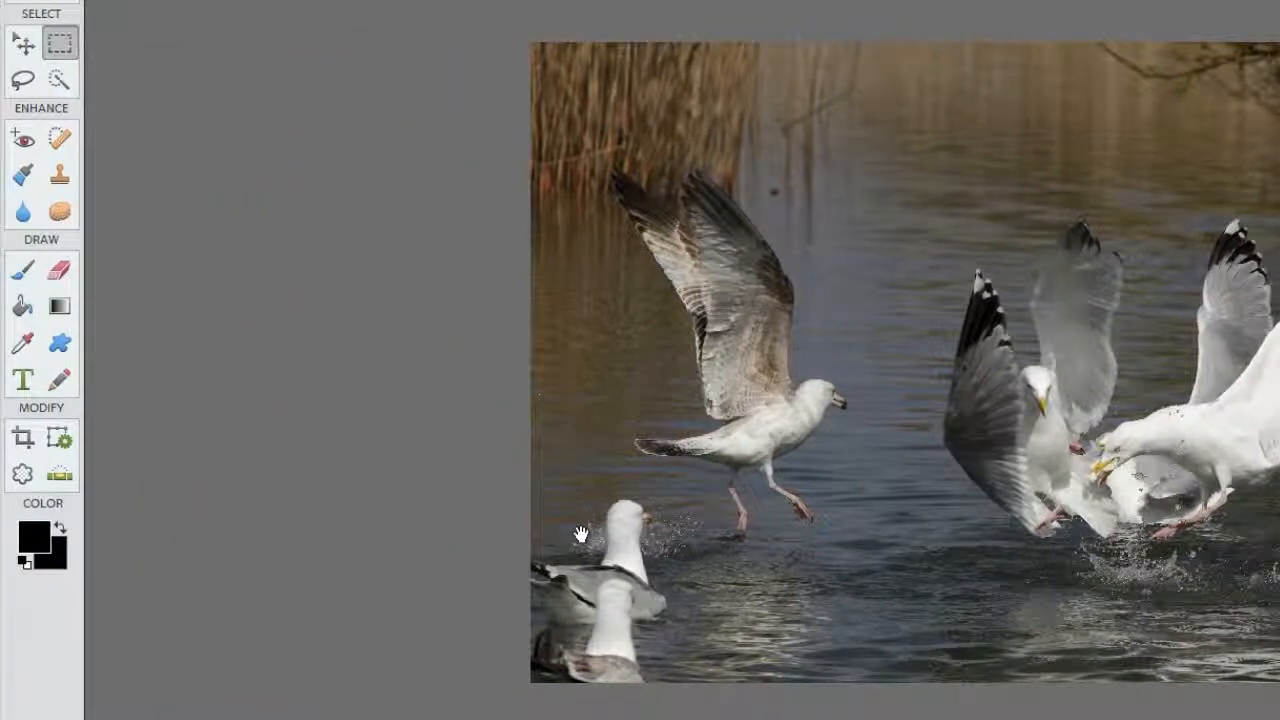
Try out the Clone Stamp on the head of the rear swimming gull in the photo's lower-left corner.
{"action": "scroll", "coordinate": [361, 471], "scroll_direction": "up", "scroll_amount": 2}
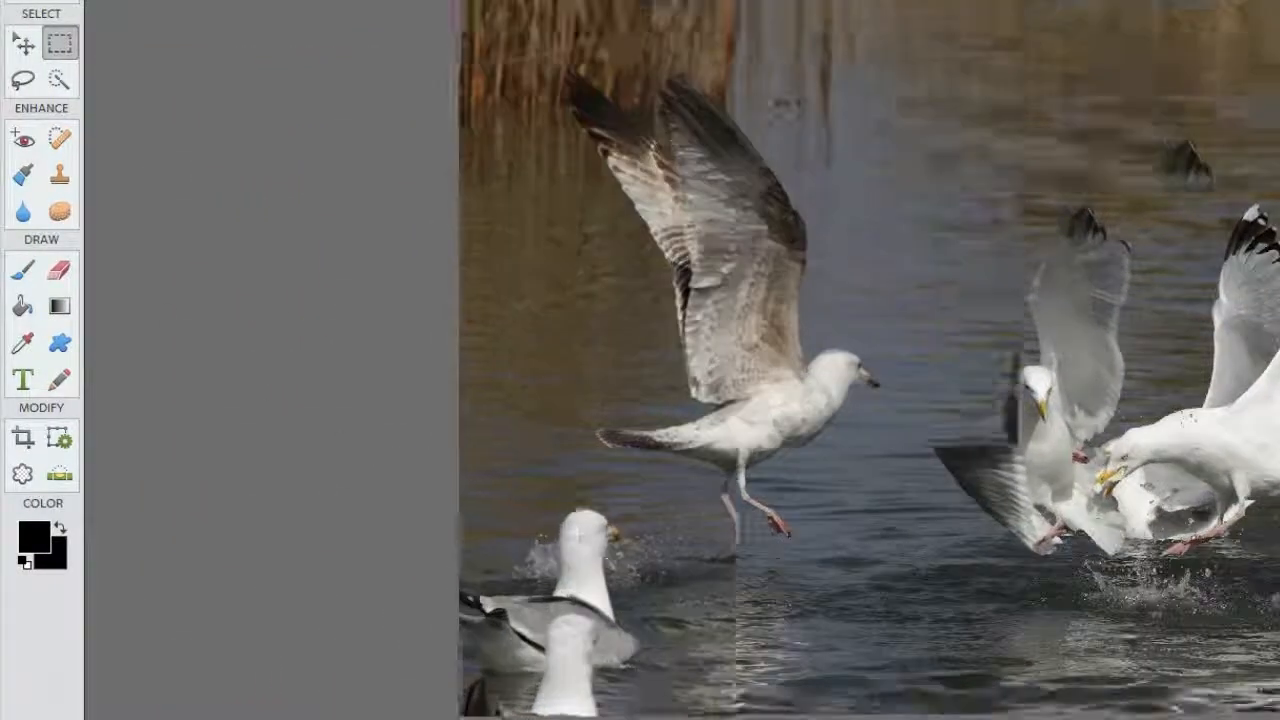
{"action": "scroll", "coordinate": [752, 300], "scroll_direction": "up", "scroll_amount": 4}
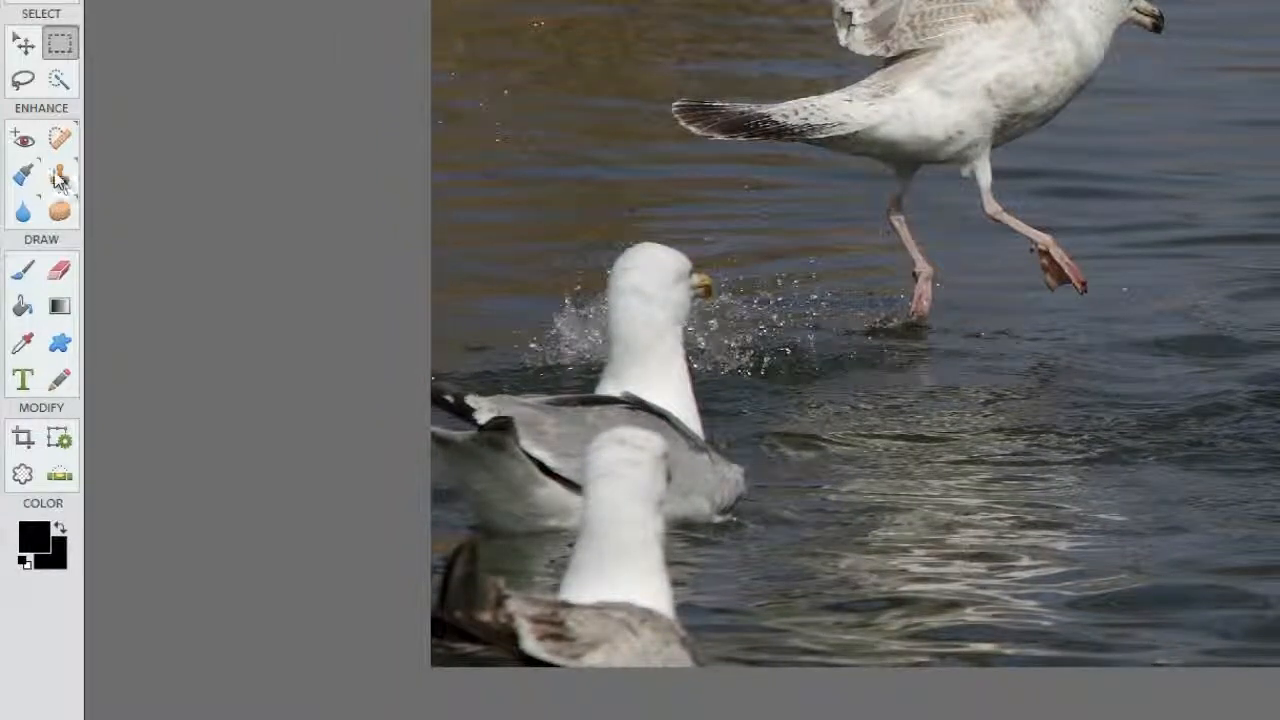
{"action": "left_click", "coordinate": [58, 176]}
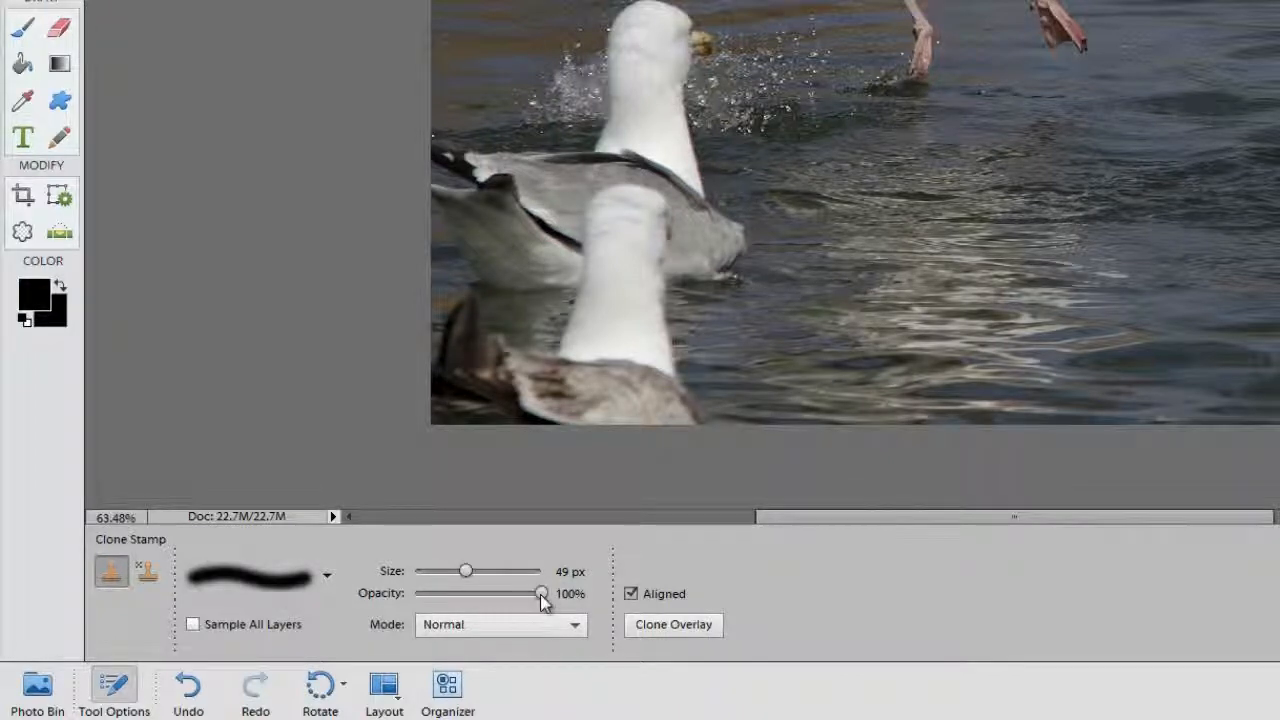
{"action": "left_click", "coordinate": [330, 578]}
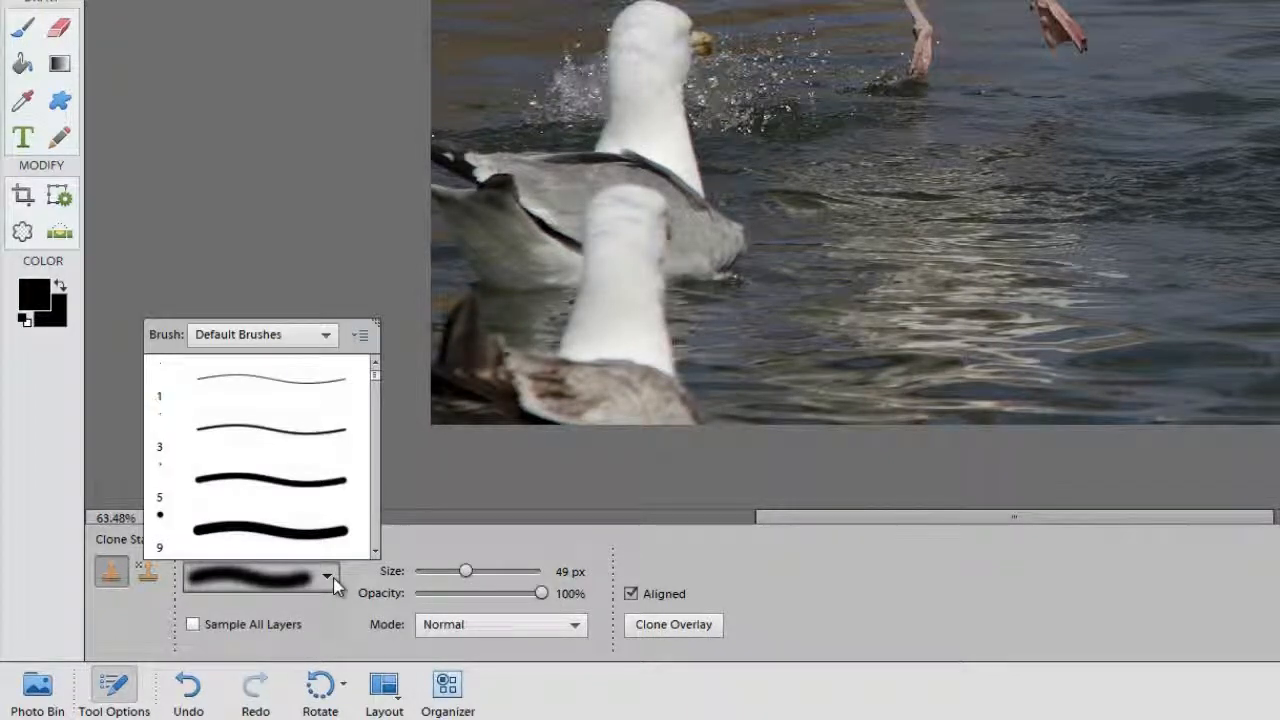
{"action": "left_click", "coordinate": [333, 577]}
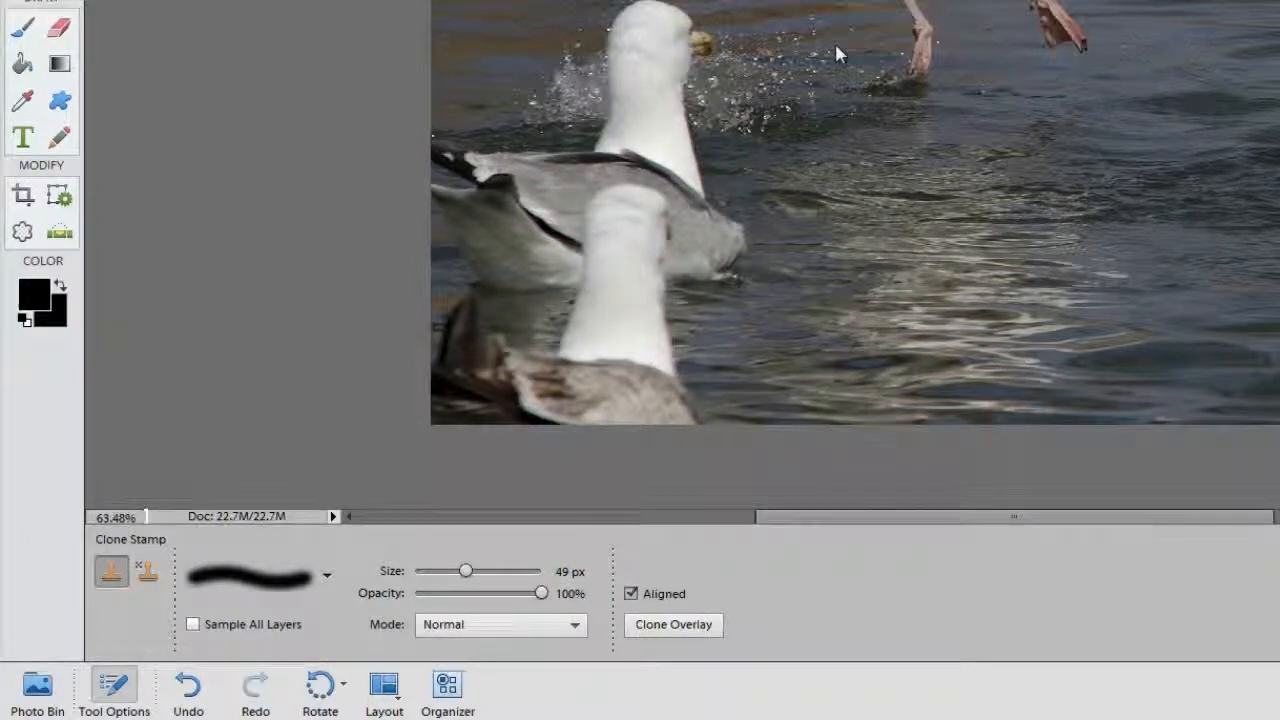
{"action": "scroll", "coordinate": [764, 96], "scroll_direction": "up", "scroll_amount": 3}
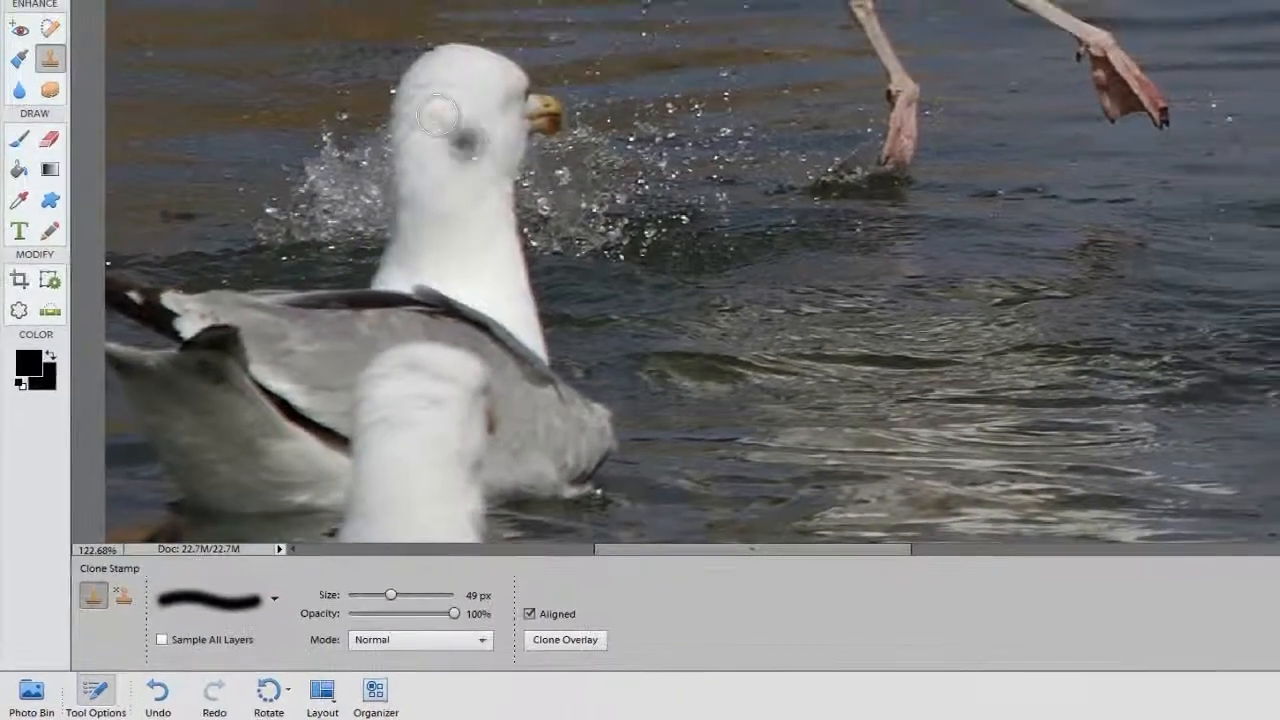
{"action": "mouse_move", "coordinate": [438, 116]}
{"action": "left_mouse_down"}
{"action": "mouse_move", "coordinate": [480, 90]}
{"action": "mouse_move", "coordinate": [445, 90]}
{"action": "left_mouse_up"}
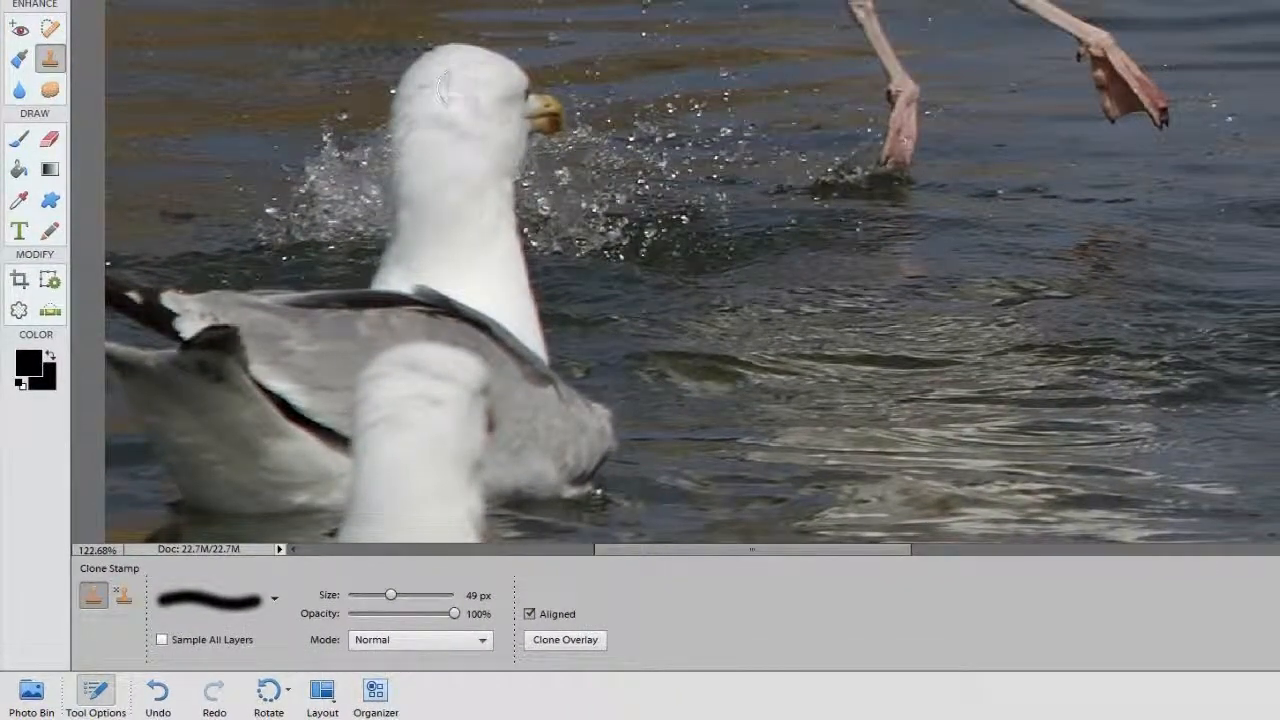
Clone nearby water over the head and beak of the rear swimming gull, sampling from both sides of it.
{"action": "left_click", "coordinate": [246, 46], "text": "alt"}
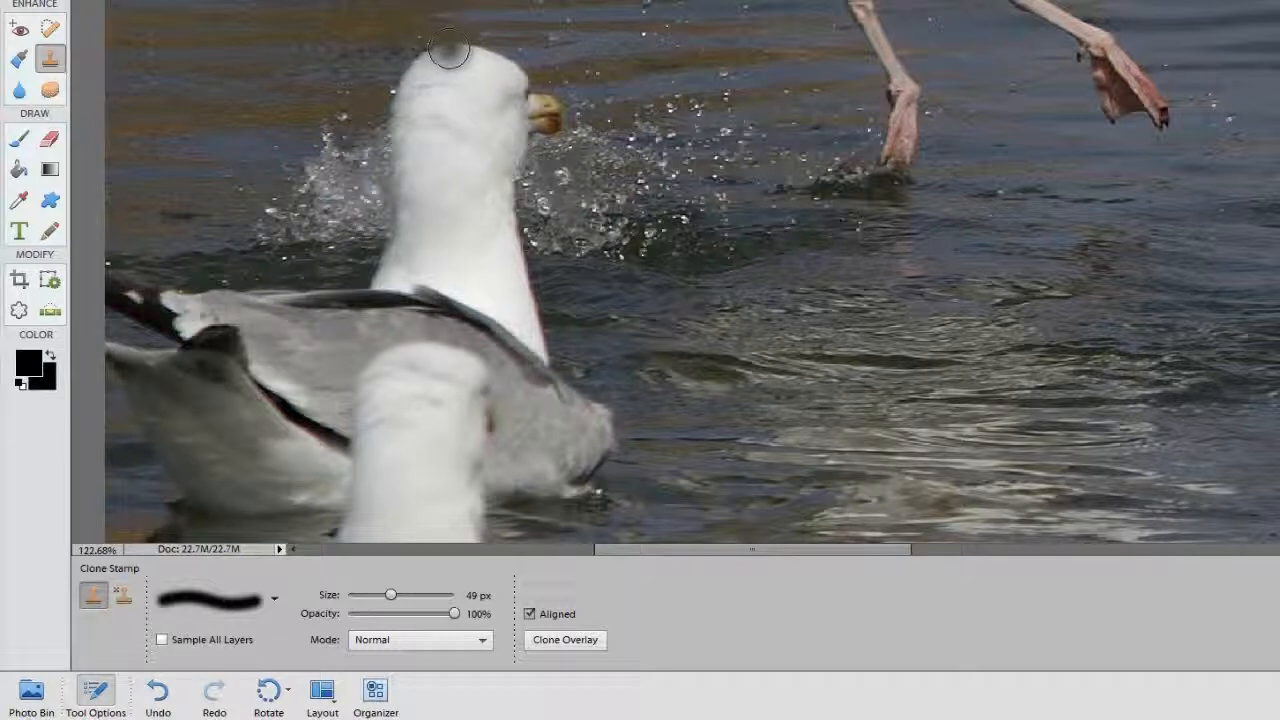
{"action": "mouse_move", "coordinate": [449, 52]}
{"action": "left_mouse_down"}
{"action": "mouse_move", "coordinate": [420, 90]}
{"action": "mouse_move", "coordinate": [505, 68]}
{"action": "mouse_move", "coordinate": [397, 120]}
{"action": "mouse_move", "coordinate": [478, 122]}
{"action": "mouse_move", "coordinate": [515, 88]}
{"action": "left_mouse_up"}
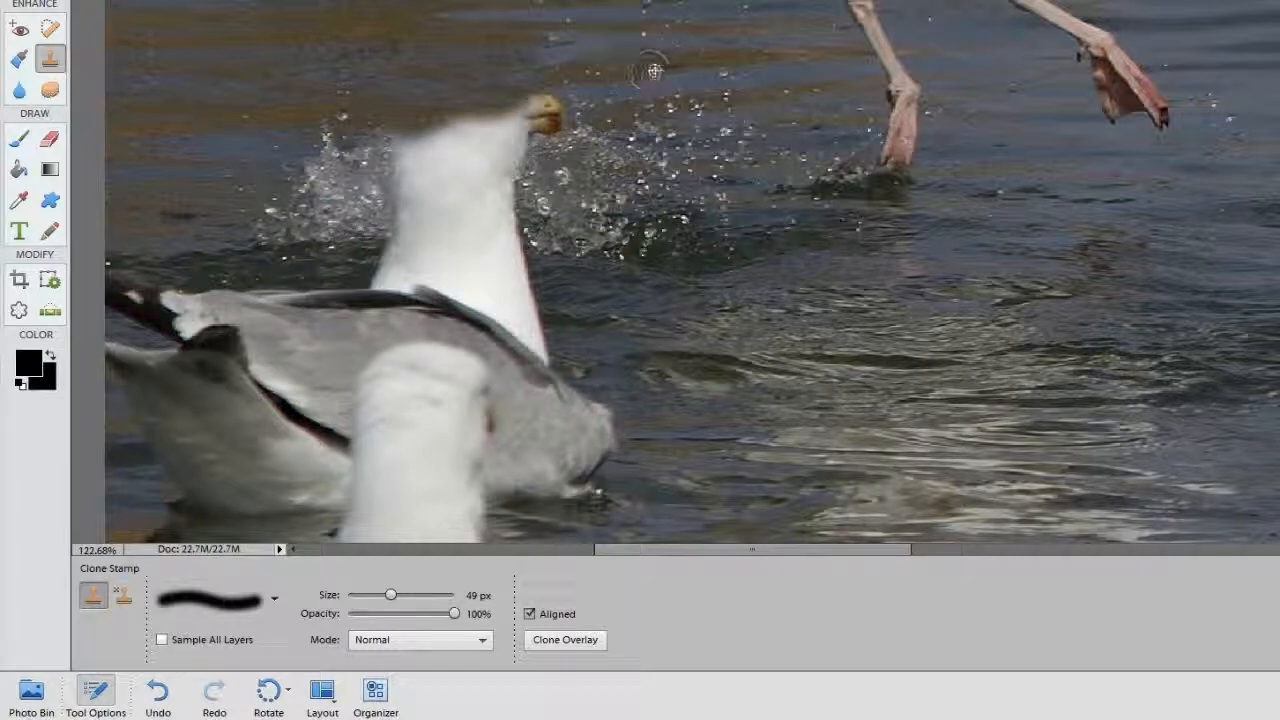
{"action": "left_click", "coordinate": [667, 68], "text": "alt"}
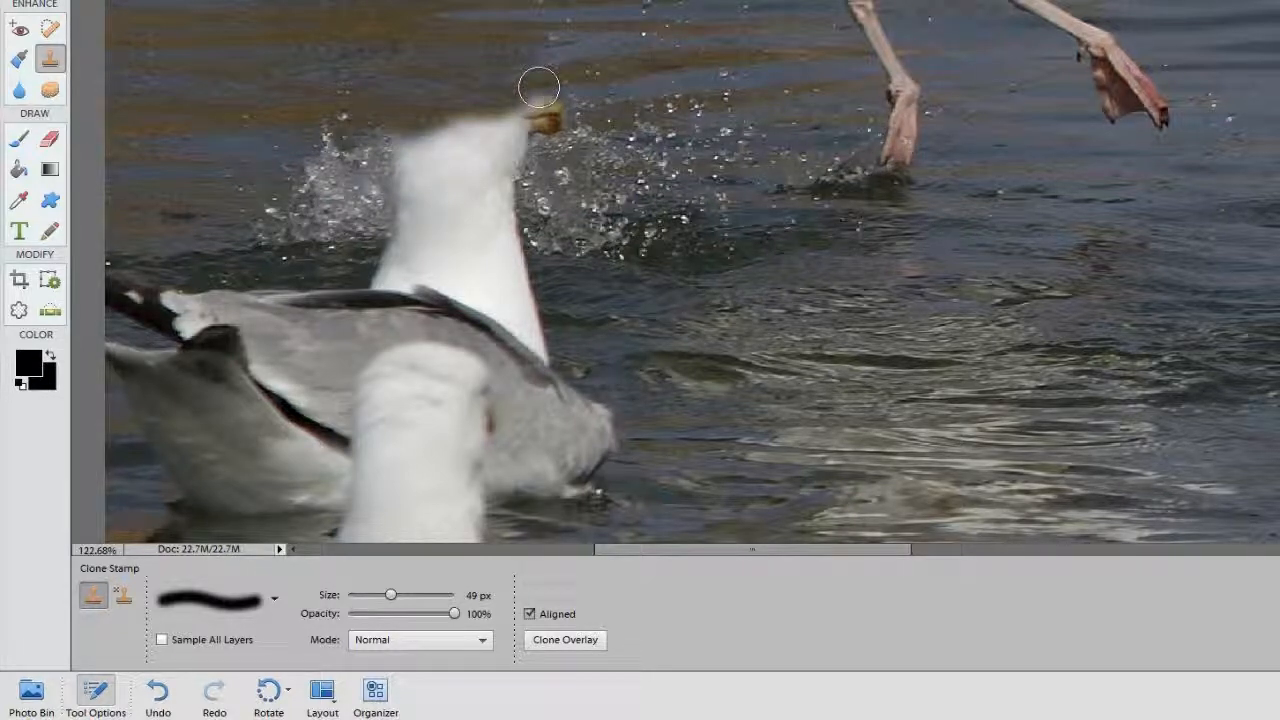
{"action": "mouse_move", "coordinate": [539, 87]}
{"action": "left_mouse_down"}
{"action": "mouse_move", "coordinate": [524, 99]}
{"action": "mouse_move", "coordinate": [549, 107]}
{"action": "mouse_move", "coordinate": [489, 179]}
{"action": "mouse_move", "coordinate": [473, 118]}
{"action": "mouse_move", "coordinate": [460, 115]}
{"action": "mouse_move", "coordinate": [473, 109]}
{"action": "mouse_move", "coordinate": [428, 100]}
{"action": "mouse_move", "coordinate": [492, 112]}
{"action": "left_mouse_up"}
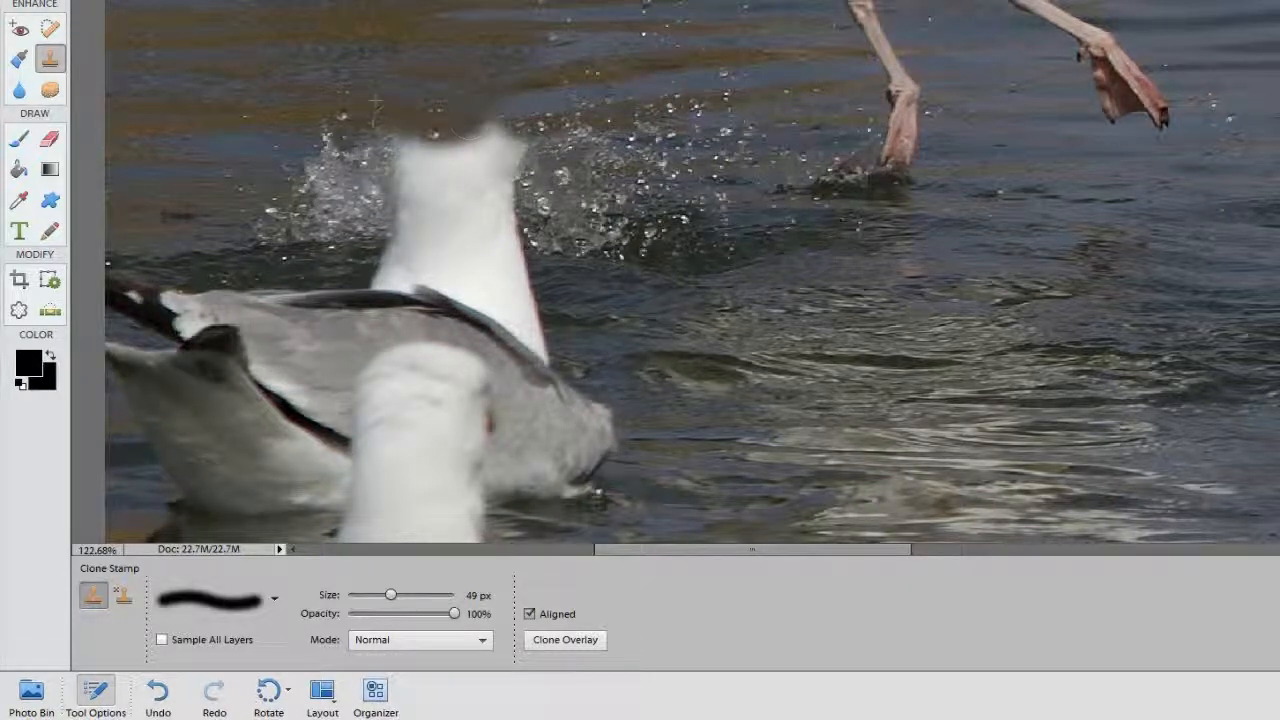
{"action": "left_click", "coordinate": [249, 112], "text": "alt"}
{"action": "left_click_drag", "start_coordinate": [415, 108], "coordinate": [485, 135]}
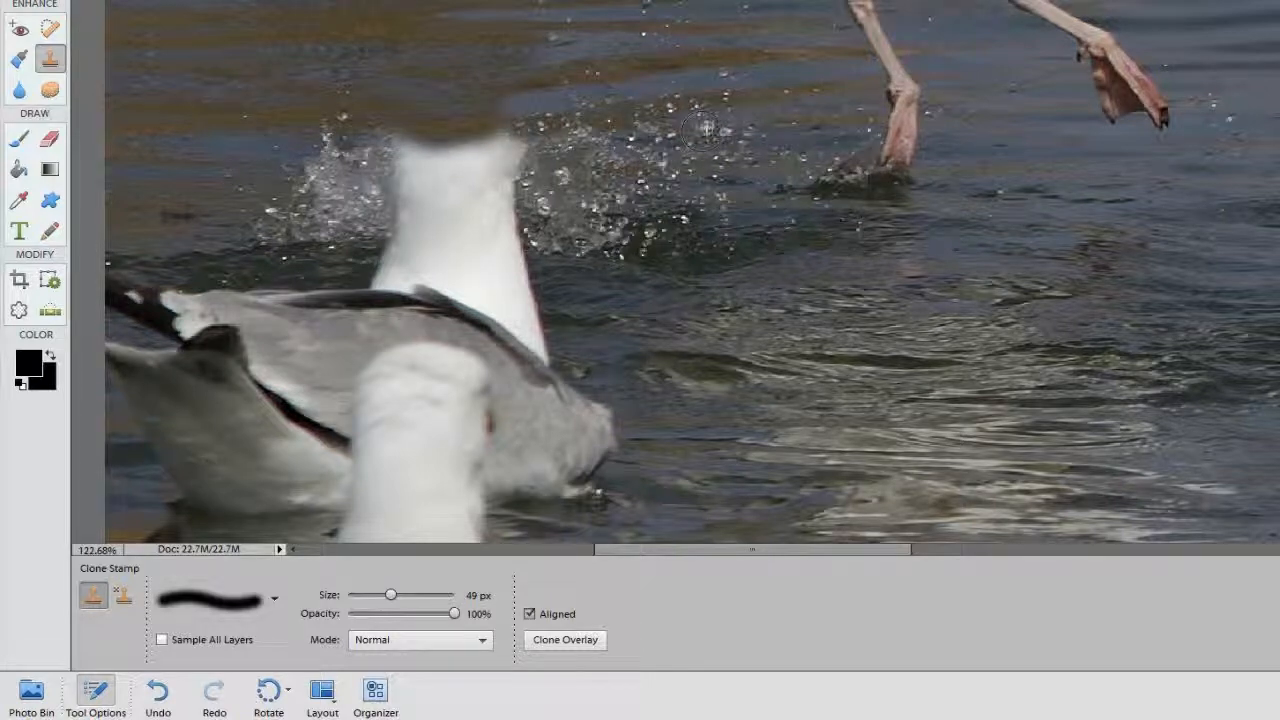
Clone water and splashes over the rear swimming gull's white neck down to its back.
{"action": "mouse_move", "coordinate": [517, 139]}
{"action": "left_mouse_down"}
{"action": "mouse_move", "coordinate": [476, 149]}
{"action": "mouse_move", "coordinate": [505, 193]}
{"action": "left_mouse_up"}
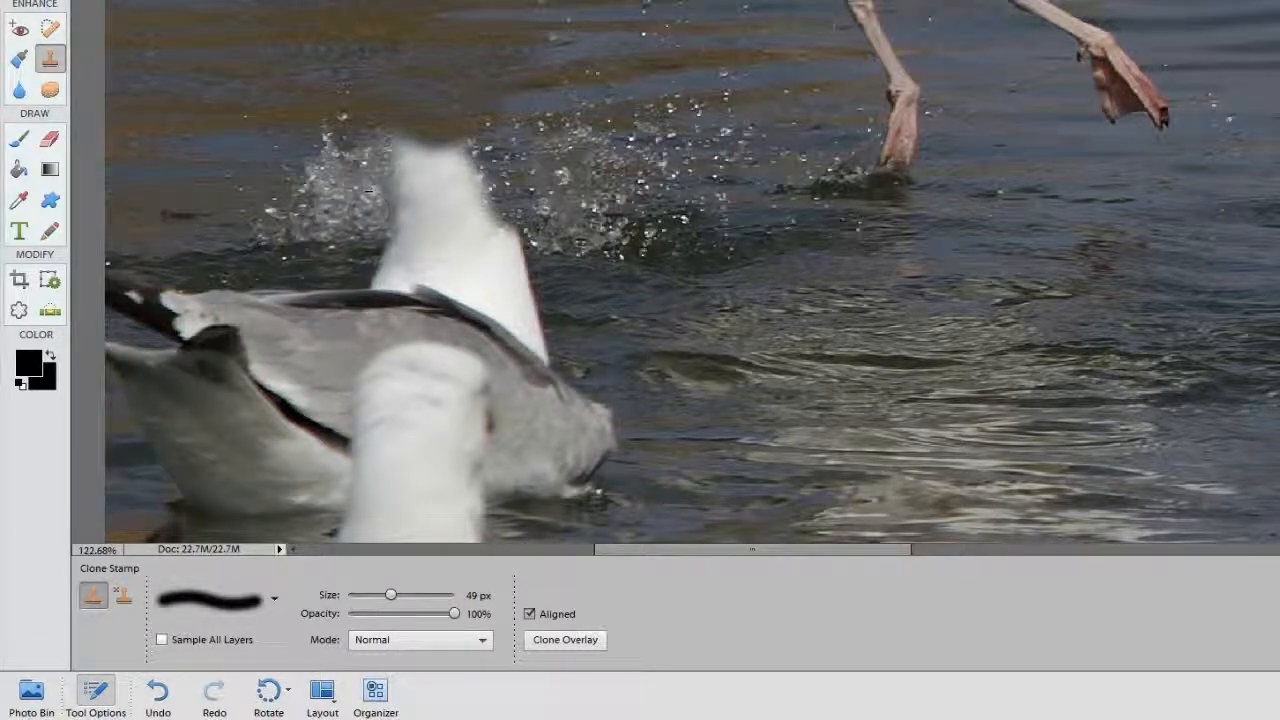
{"action": "mouse_move", "coordinate": [406, 228]}
{"action": "left_mouse_down"}
{"action": "mouse_move", "coordinate": [372, 258]}
{"action": "mouse_move", "coordinate": [385, 258]}
{"action": "left_mouse_up"}
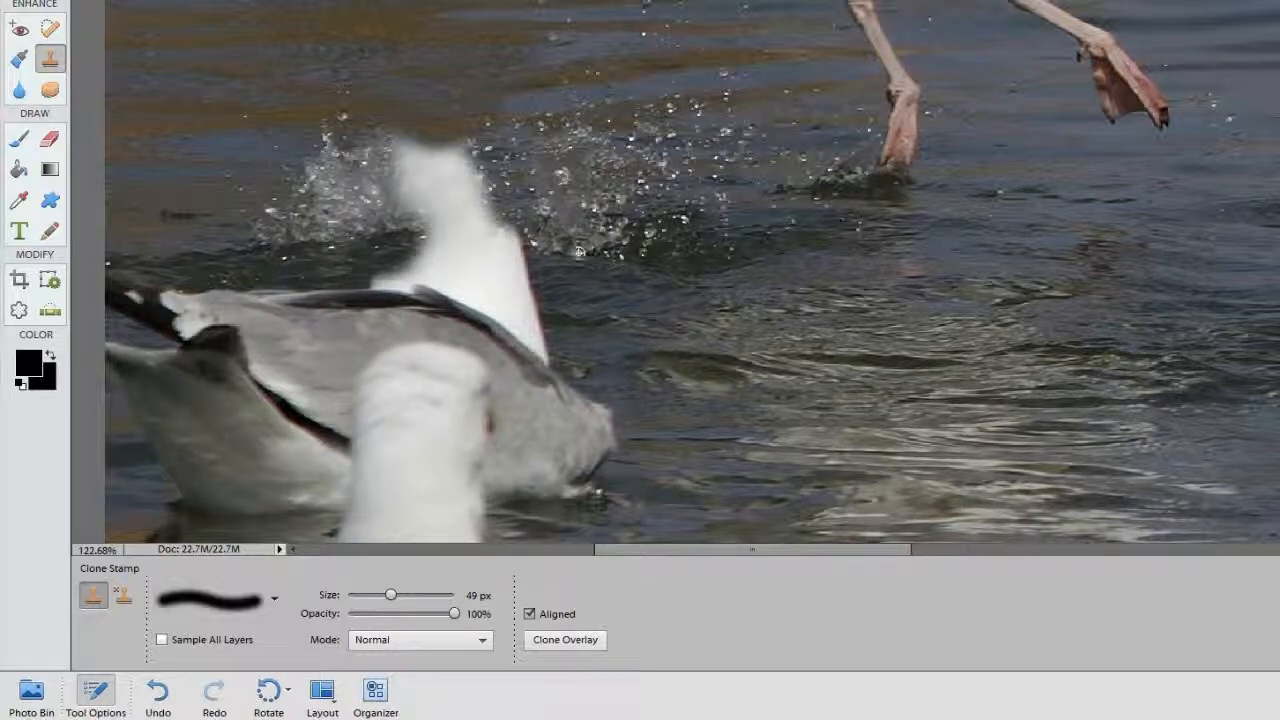
{"action": "mouse_move", "coordinate": [520, 245]}
{"action": "left_mouse_down"}
{"action": "mouse_move", "coordinate": [480, 225]}
{"action": "mouse_move", "coordinate": [470, 235]}
{"action": "left_mouse_up"}
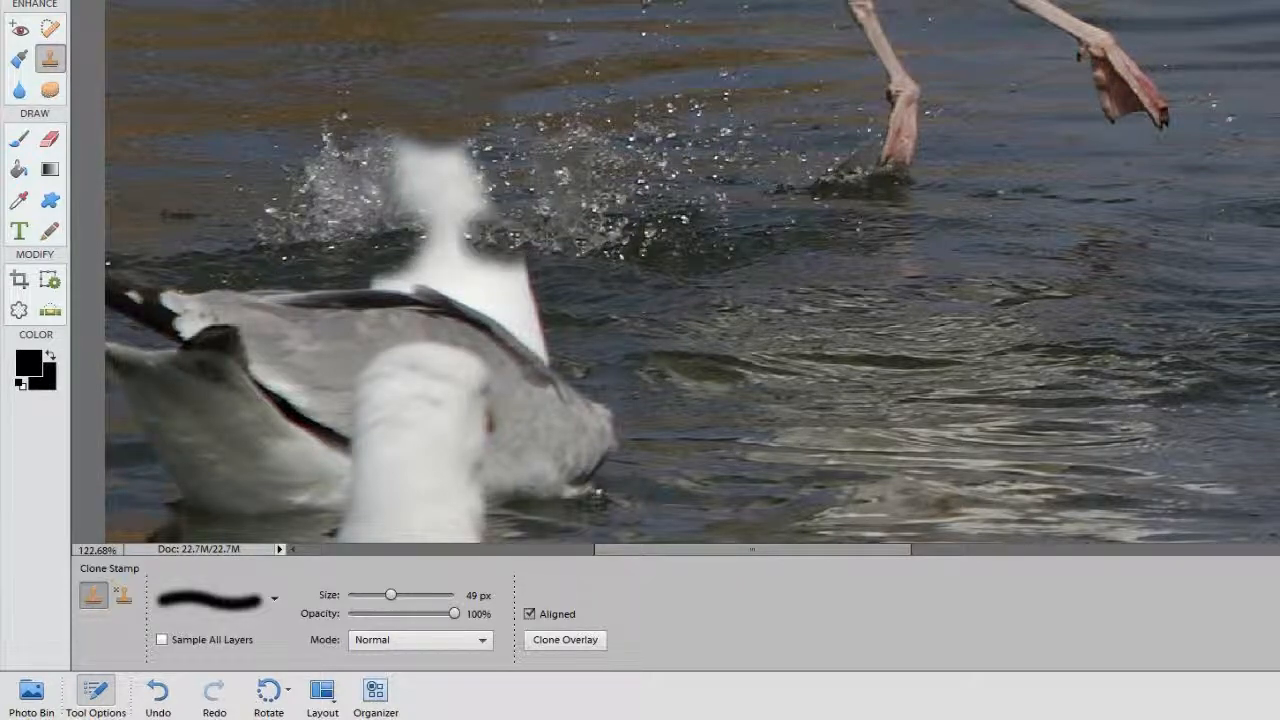
{"action": "mouse_move", "coordinate": [540, 280]}
{"action": "left_mouse_down"}
{"action": "mouse_move", "coordinate": [496, 272]}
{"action": "mouse_move", "coordinate": [545, 315]}
{"action": "mouse_move", "coordinate": [464, 259]}
{"action": "left_mouse_up"}
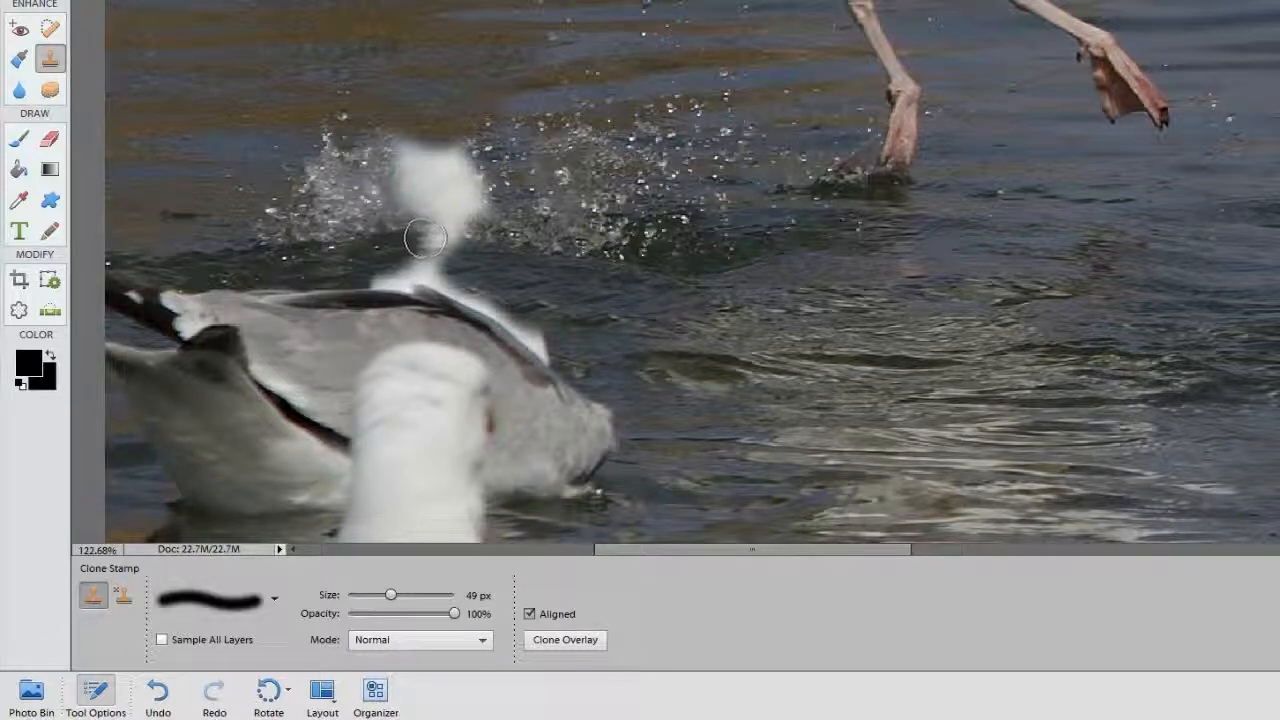
{"action": "mouse_move", "coordinate": [420, 228]}
{"action": "left_mouse_down"}
{"action": "mouse_move", "coordinate": [391, 258]}
{"action": "mouse_move", "coordinate": [422, 284]}
{"action": "left_mouse_up"}
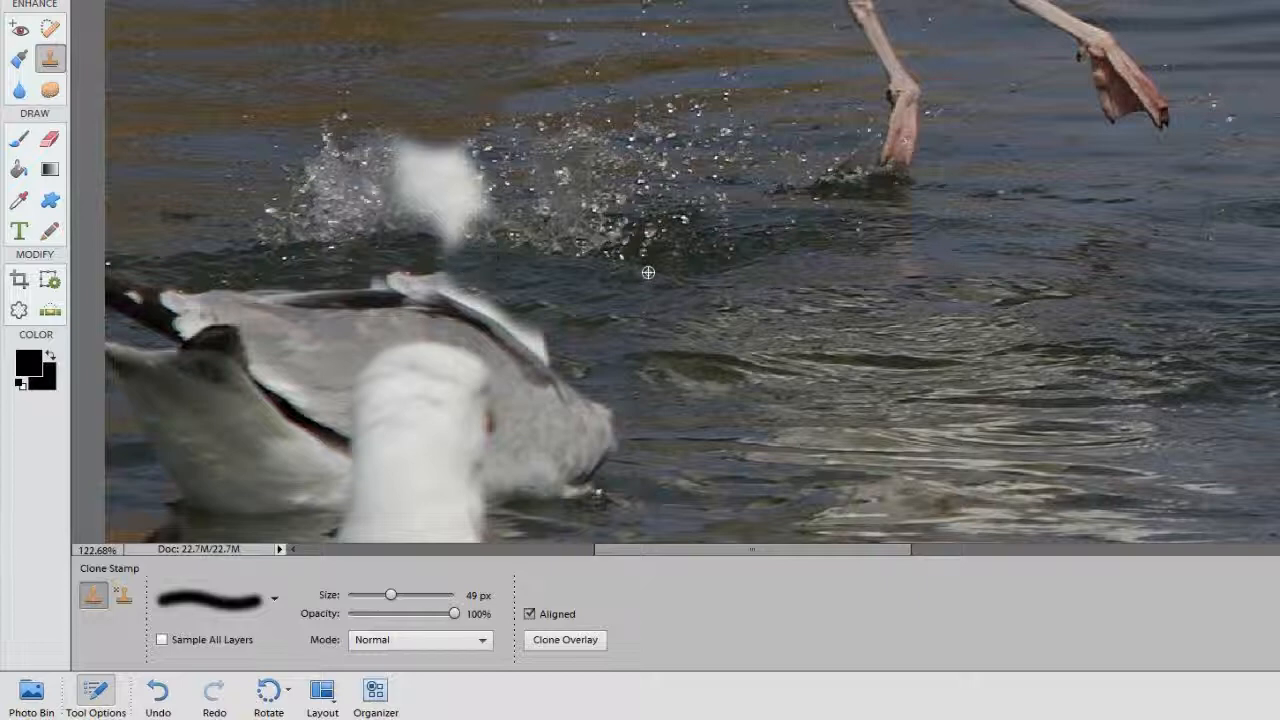
{"action": "mouse_move", "coordinate": [445, 178]}
{"action": "left_mouse_down"}
{"action": "mouse_move", "coordinate": [401, 153]}
{"action": "mouse_move", "coordinate": [474, 163]}
{"action": "mouse_move", "coordinate": [303, 218]}
{"action": "mouse_move", "coordinate": [370, 197]}
{"action": "mouse_move", "coordinate": [455, 249]}
{"action": "left_mouse_up"}
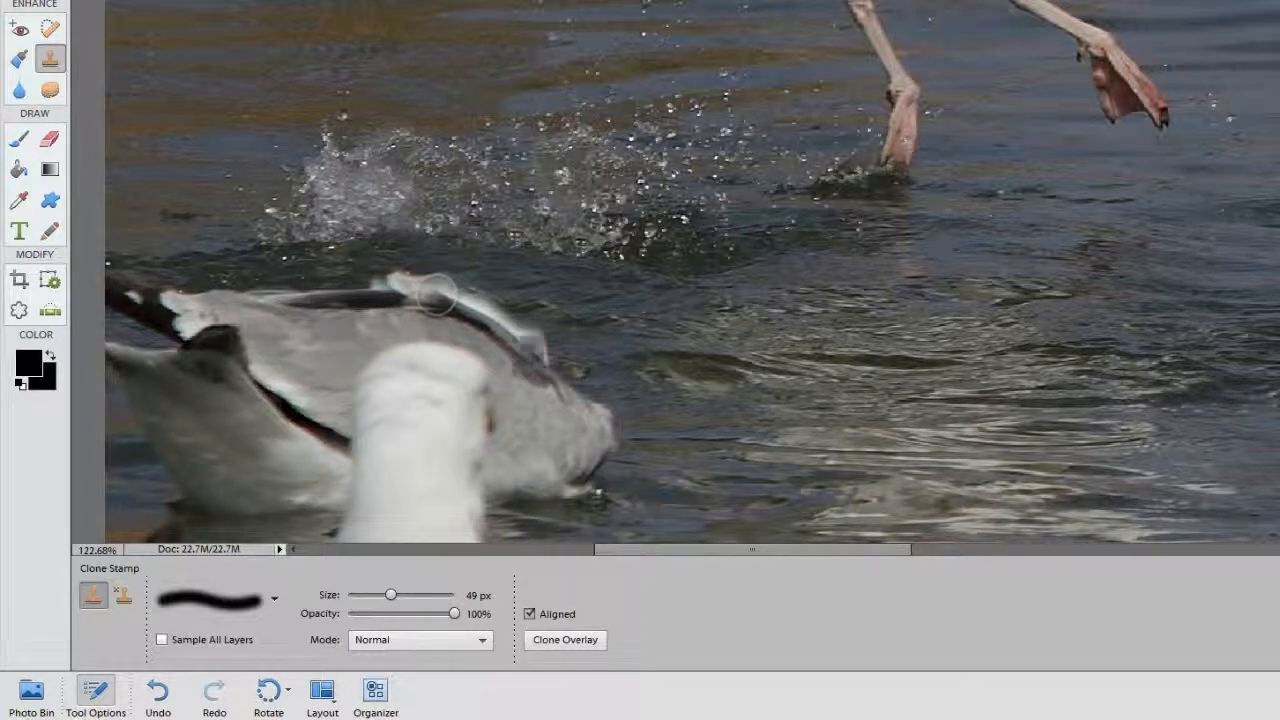
{"action": "scroll", "coordinate": [540, 165], "scroll_direction": "down", "scroll_amount": 5}
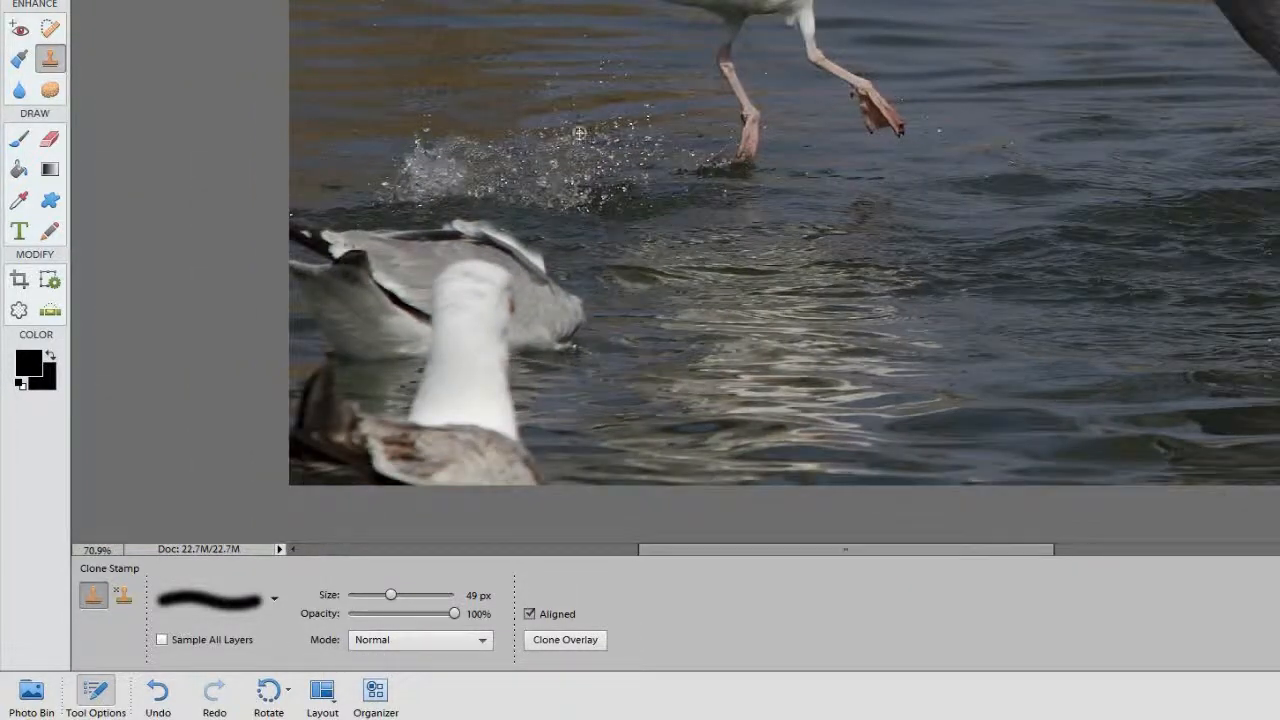
Clone water over the rear swimming gull's remaining body and the front gull's head and upper neck.
{"action": "scroll", "coordinate": [579, 132], "scroll_direction": "down", "scroll_amount": 2}
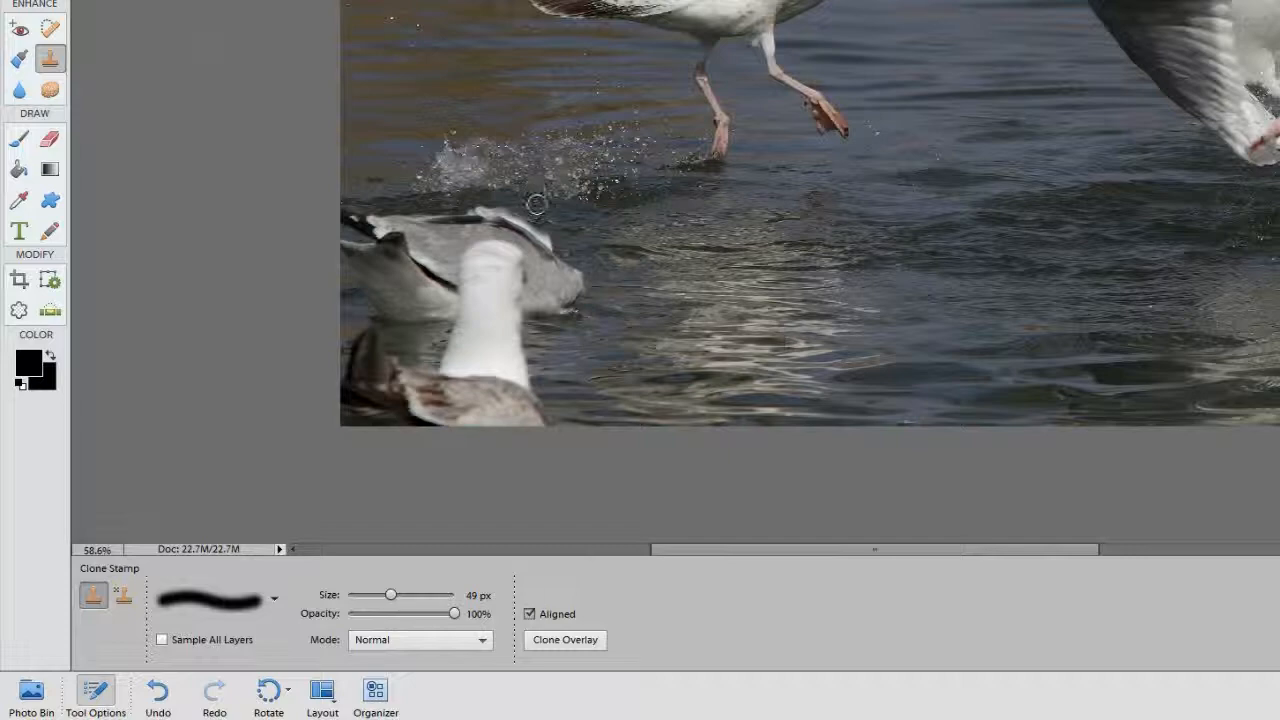
{"action": "scroll", "coordinate": [535, 238], "scroll_direction": "up", "scroll_amount": 2}
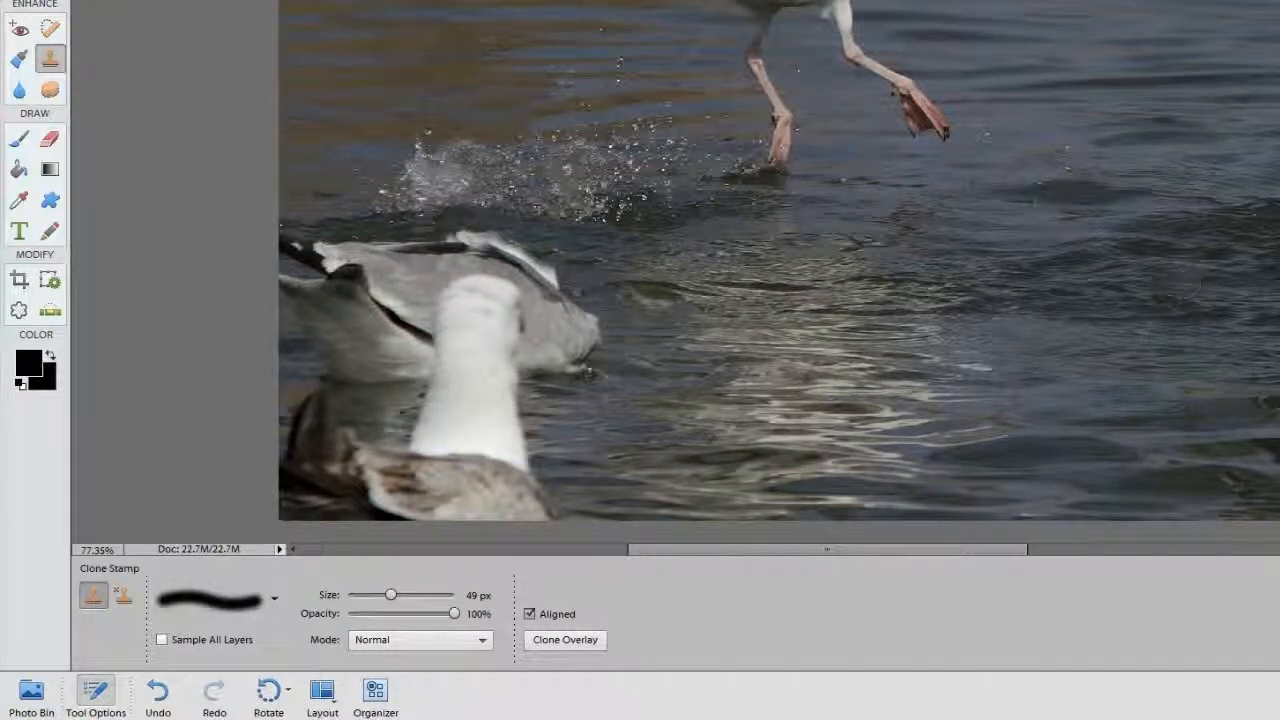
{"action": "scroll", "coordinate": [1150, 250], "scroll_direction": "up", "scroll_amount": 15}
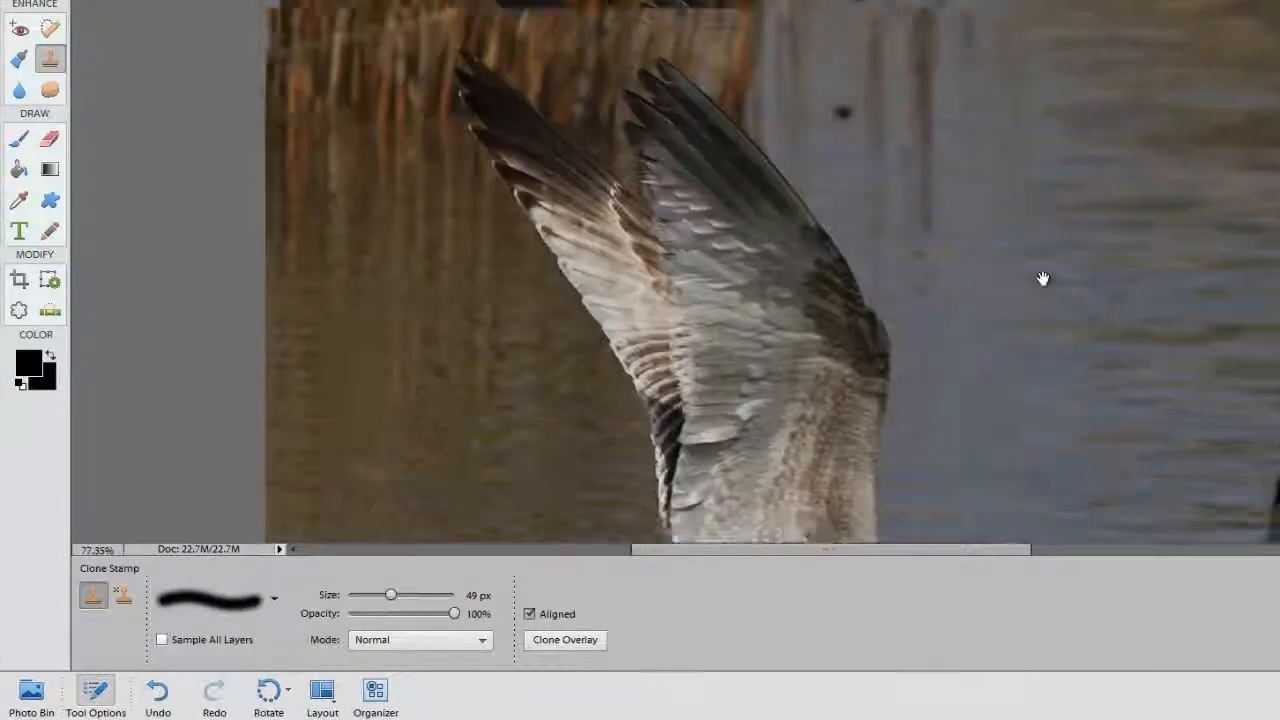
{"action": "scroll", "coordinate": [1043, 278], "scroll_direction": "up", "scroll_amount": 1}
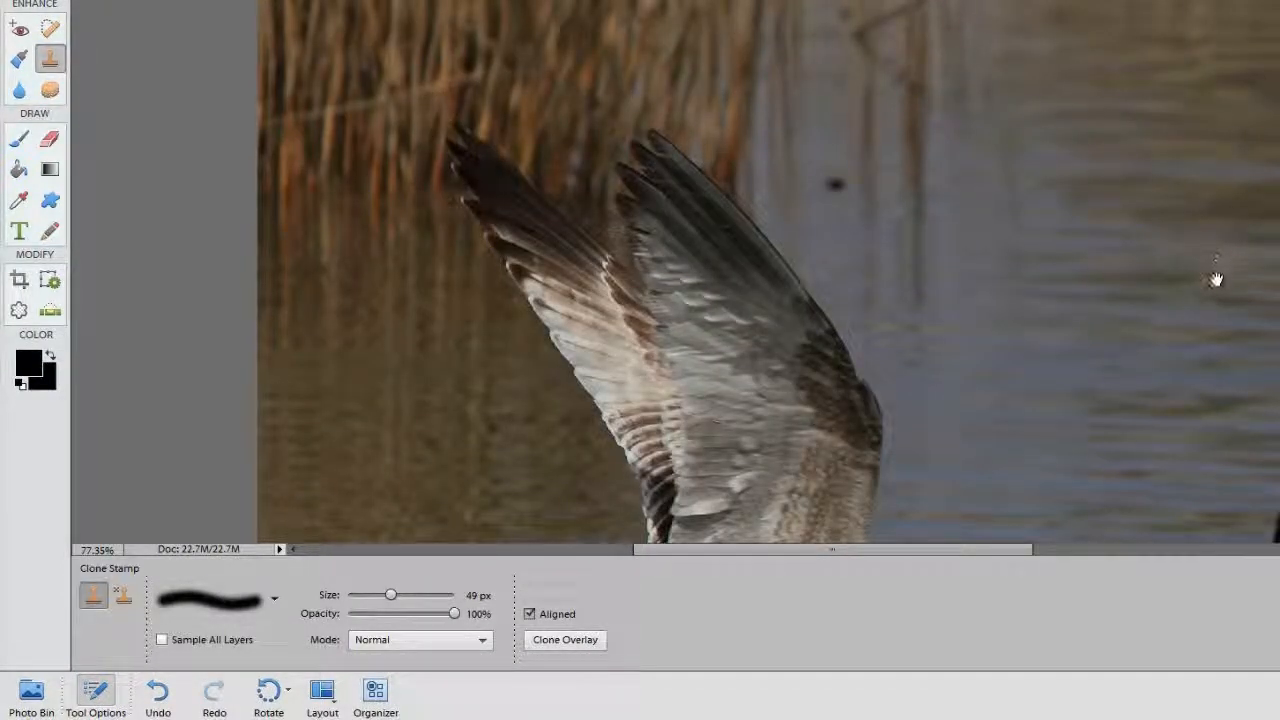
{"action": "scroll", "coordinate": [1220, 237], "scroll_direction": "down", "scroll_amount": 12}
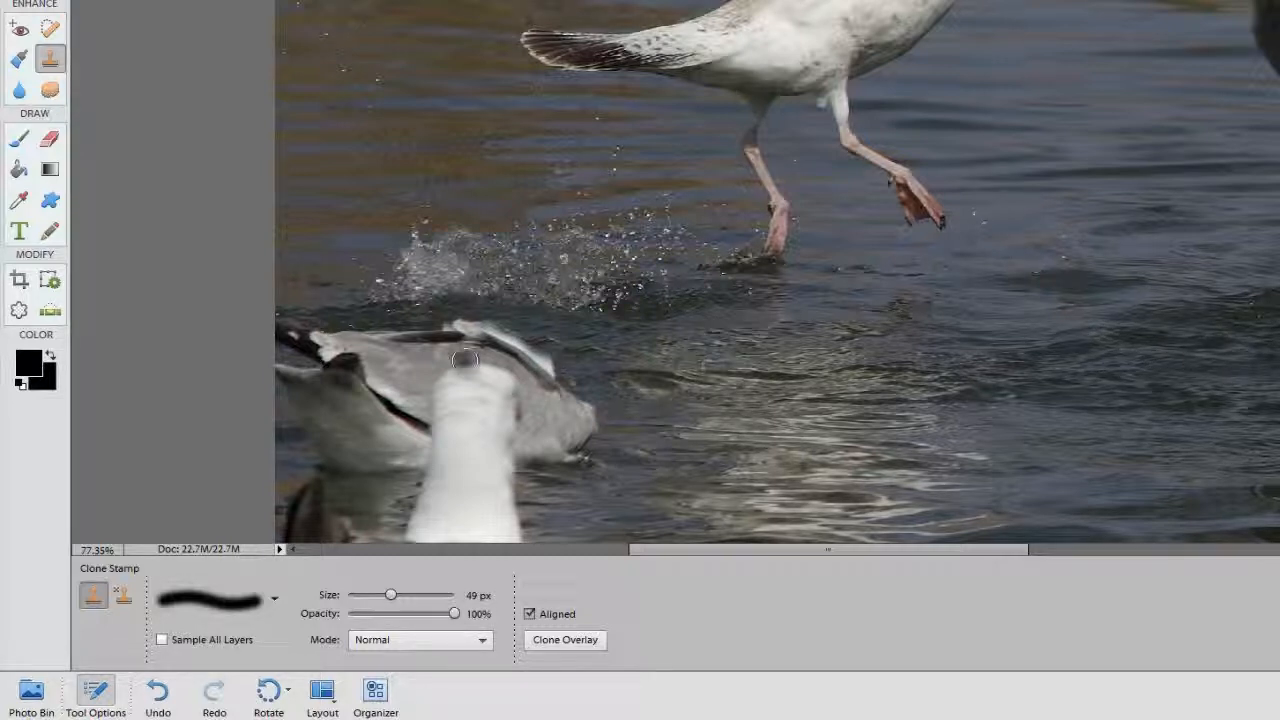
{"action": "mouse_move", "coordinate": [495, 335]}
{"action": "left_mouse_down"}
{"action": "mouse_move", "coordinate": [310, 340]}
{"action": "mouse_move", "coordinate": [310, 355]}
{"action": "mouse_move", "coordinate": [525, 350]}
{"action": "mouse_move", "coordinate": [547, 390]}
{"action": "mouse_move", "coordinate": [390, 379]}
{"action": "mouse_move", "coordinate": [430, 430]}
{"action": "mouse_move", "coordinate": [420, 410]}
{"action": "mouse_move", "coordinate": [530, 395]}
{"action": "mouse_move", "coordinate": [520, 430]}
{"action": "mouse_move", "coordinate": [475, 418]}
{"action": "mouse_move", "coordinate": [572, 417]}
{"action": "mouse_move", "coordinate": [490, 444]}
{"action": "mouse_move", "coordinate": [583, 444]}
{"action": "mouse_move", "coordinate": [445, 456]}
{"action": "mouse_move", "coordinate": [420, 440]}
{"action": "mouse_move", "coordinate": [340, 470]}
{"action": "mouse_move", "coordinate": [539, 425]}
{"action": "left_mouse_up"}
{"action": "left_click_drag", "start_coordinate": [275, 485], "coordinate": [557, 223]}
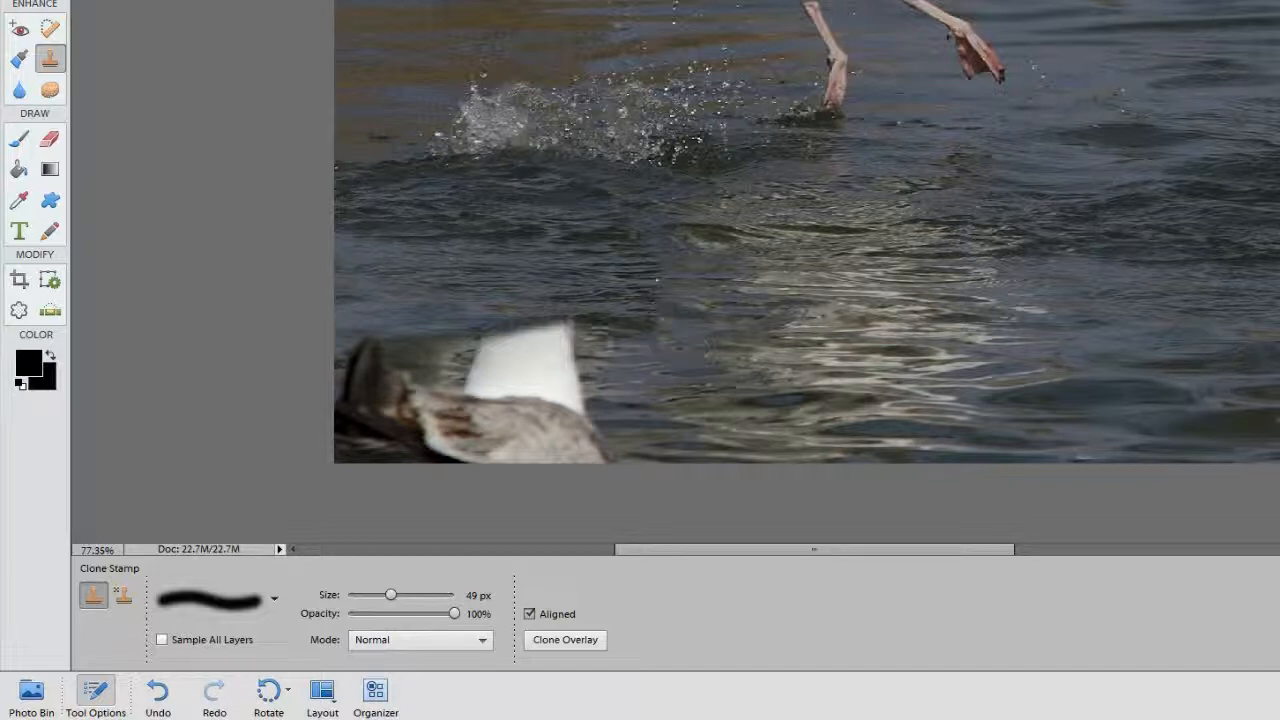
Clone water over the front swimming gull's lower neck and body, down to the photo's bottom edge.
{"action": "mouse_move", "coordinate": [586, 334]}
{"action": "left_mouse_down"}
{"action": "mouse_move", "coordinate": [364, 355]}
{"action": "mouse_move", "coordinate": [620, 341]}
{"action": "mouse_move", "coordinate": [456, 380]}
{"action": "mouse_move", "coordinate": [522, 389]}
{"action": "mouse_move", "coordinate": [350, 401]}
{"action": "mouse_move", "coordinate": [389, 382]}
{"action": "mouse_move", "coordinate": [325, 444]}
{"action": "mouse_move", "coordinate": [504, 444]}
{"action": "mouse_move", "coordinate": [469, 407]}
{"action": "mouse_move", "coordinate": [547, 395]}
{"action": "mouse_move", "coordinate": [370, 392]}
{"action": "left_mouse_up"}
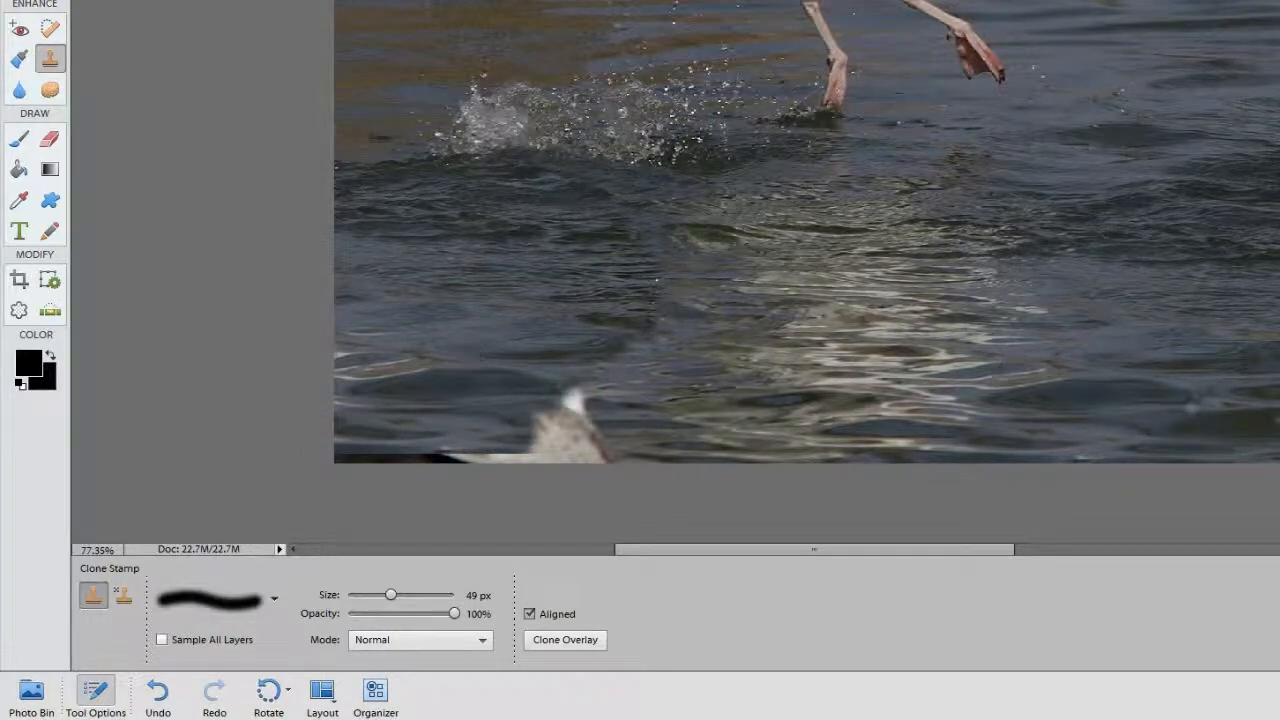
{"action": "mouse_move", "coordinate": [570, 405]}
{"action": "left_mouse_down"}
{"action": "mouse_move", "coordinate": [545, 424]}
{"action": "mouse_move", "coordinate": [612, 444]}
{"action": "mouse_move", "coordinate": [543, 432]}
{"action": "left_mouse_up"}
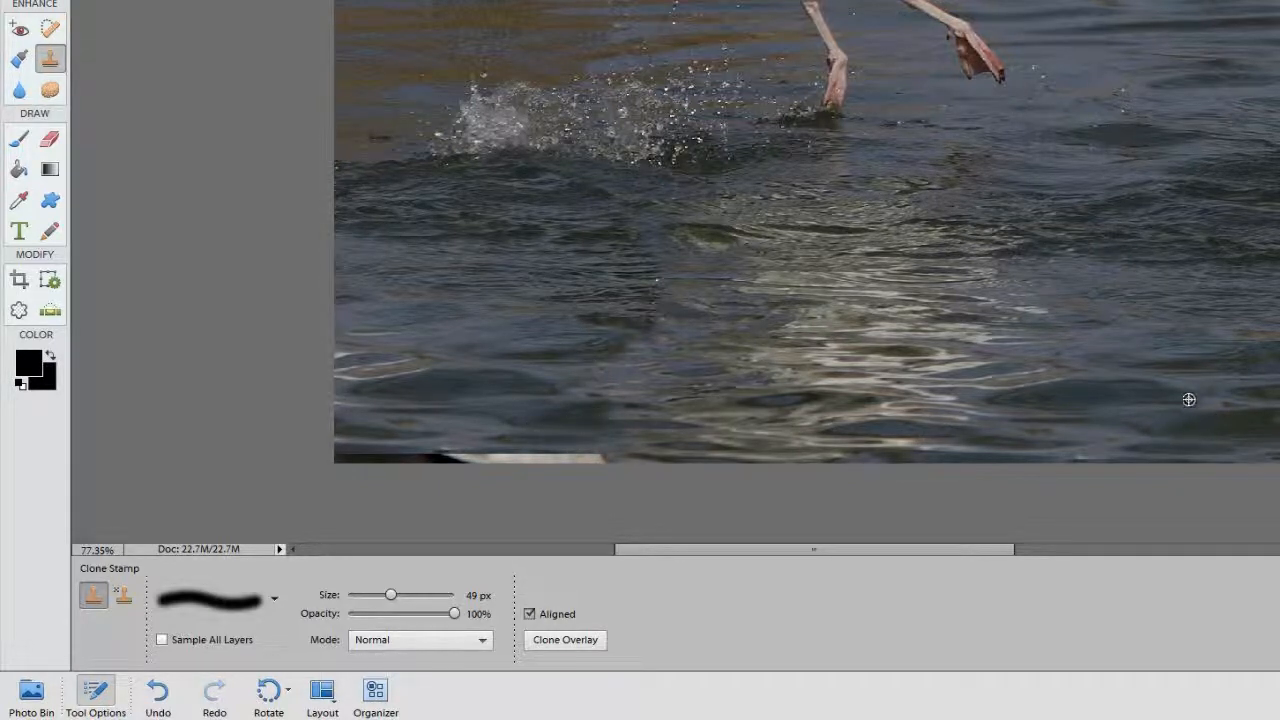
{"action": "mouse_move", "coordinate": [662, 415]}
{"action": "left_mouse_down"}
{"action": "mouse_move", "coordinate": [491, 437]}
{"action": "mouse_move", "coordinate": [585, 455]}
{"action": "mouse_move", "coordinate": [365, 450]}
{"action": "left_mouse_up"}
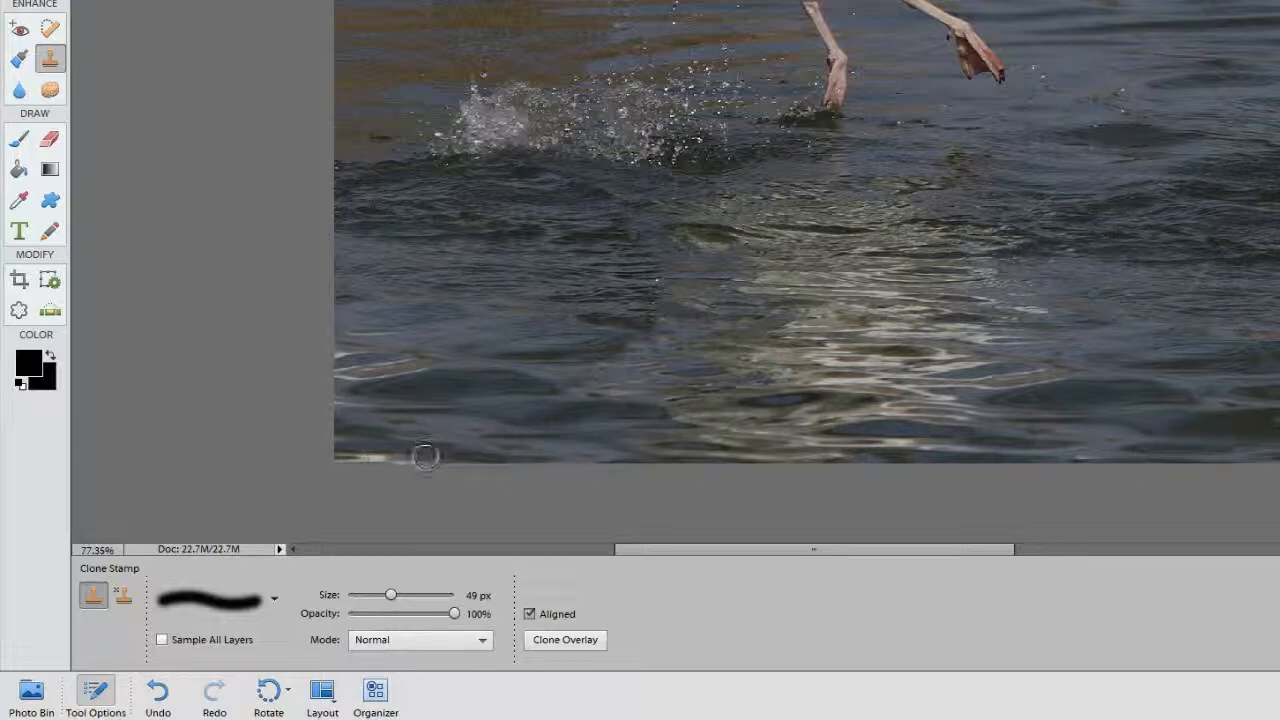
{"action": "left_click_drag", "start_coordinate": [425, 456], "coordinate": [345, 456]}
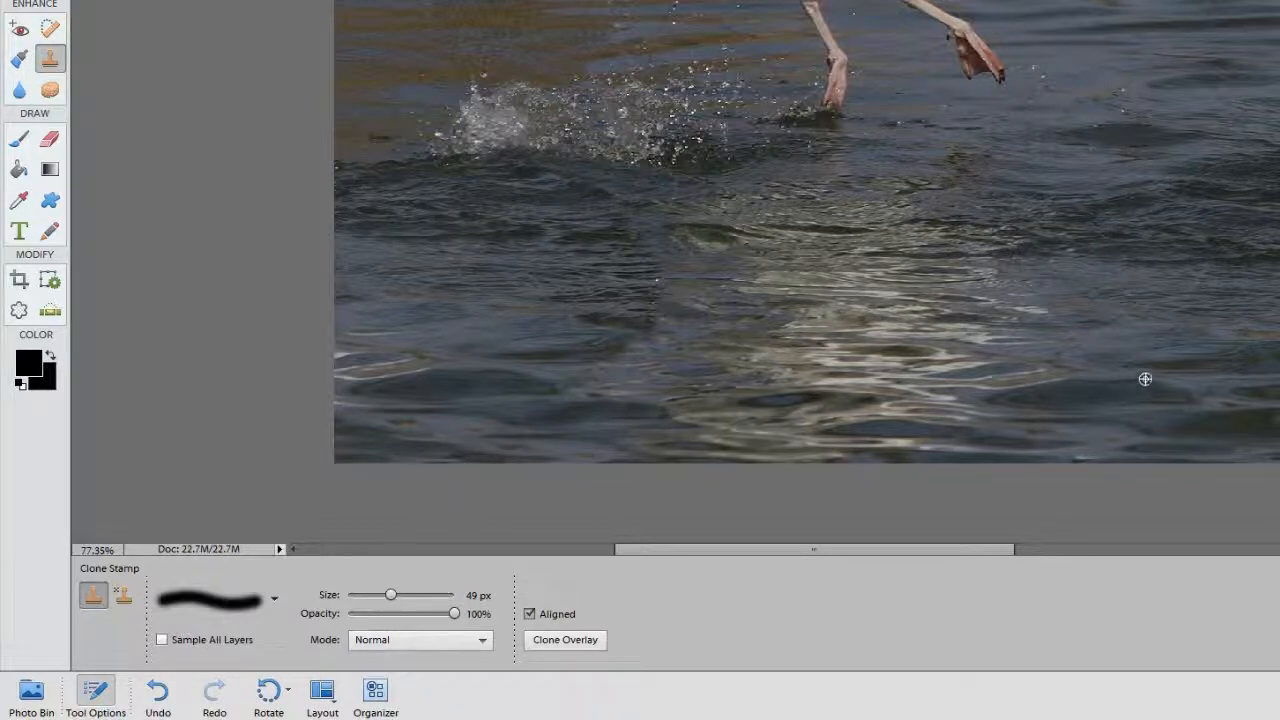
Clone darker water over the repeated light ripple and dark wave near the photo's lower-left edge.
{"action": "mouse_move", "coordinate": [346, 392]}
{"action": "left_mouse_down"}
{"action": "mouse_move", "coordinate": [437, 374]}
{"action": "mouse_move", "coordinate": [348, 336]}
{"action": "left_mouse_up"}
{"action": "left_click_drag", "start_coordinate": [327, 426], "coordinate": [335, 401]}
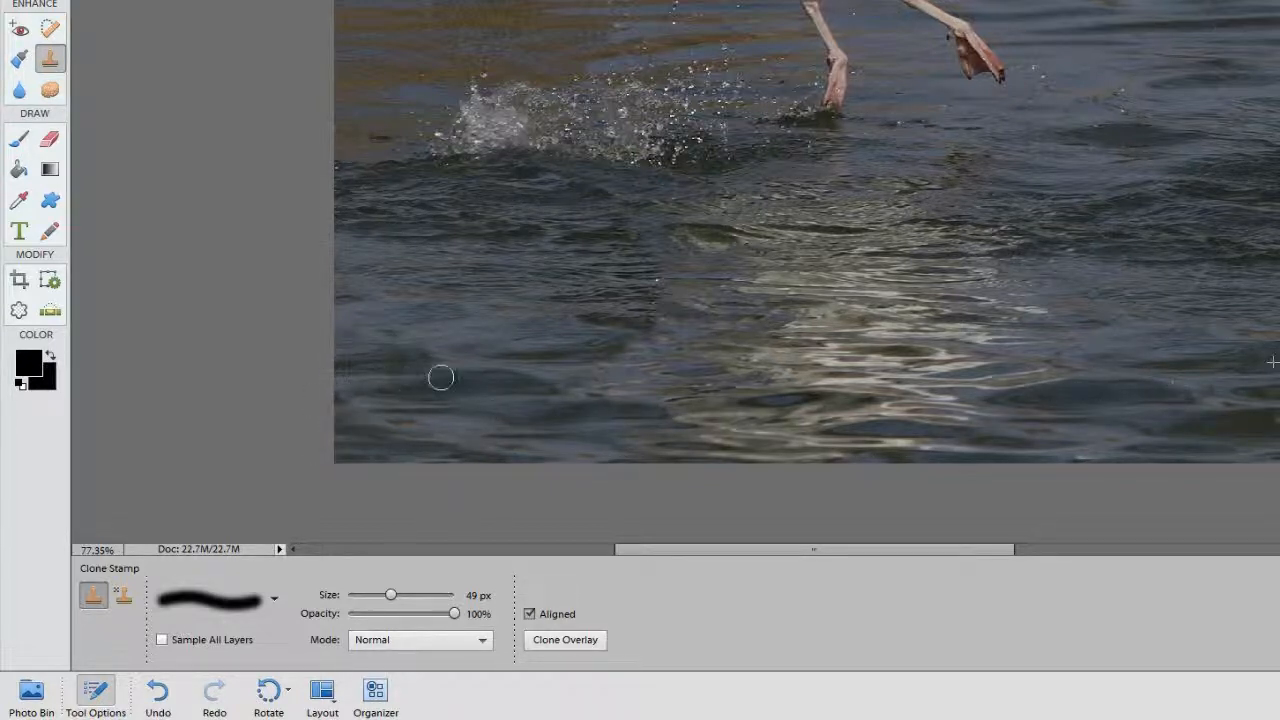
{"action": "left_click_drag", "start_coordinate": [440, 377], "coordinate": [520, 355]}
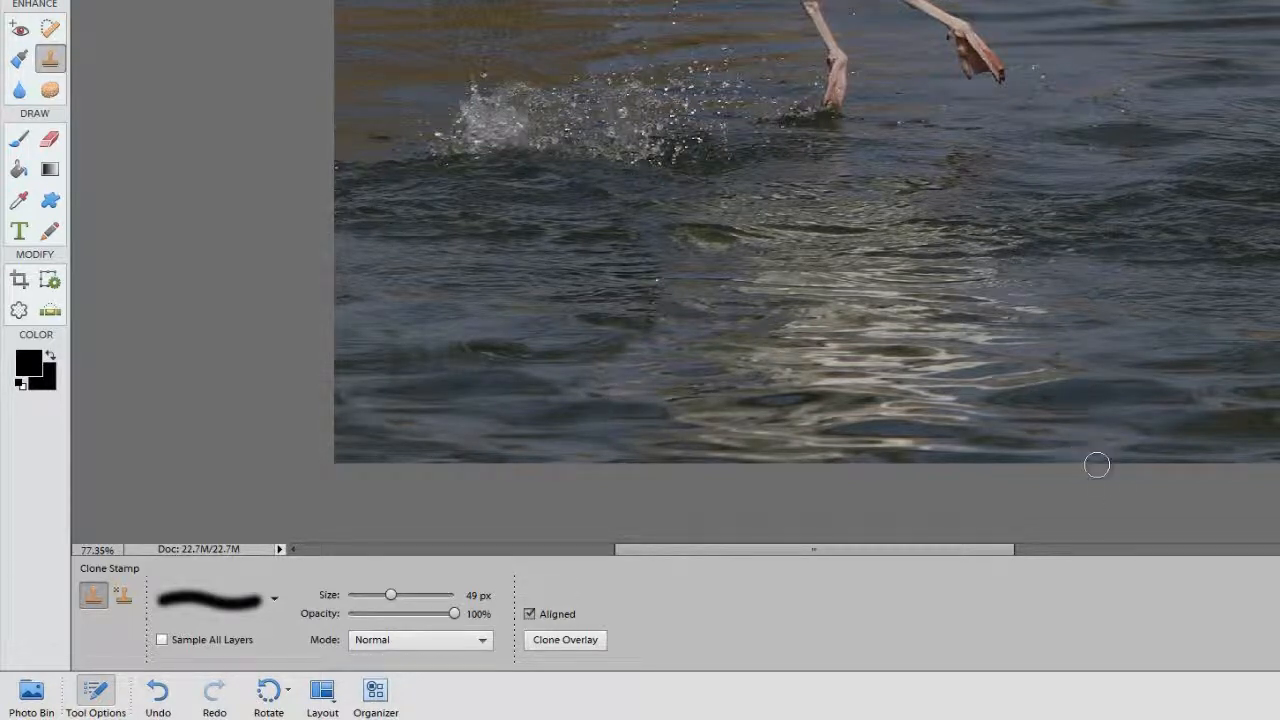
Switch to the regular Healing Brush with a 40 px tip and soften it by lowering the hardness.
{"action": "scroll", "coordinate": [1050, 276], "scroll_direction": "down", "scroll_amount": 6}
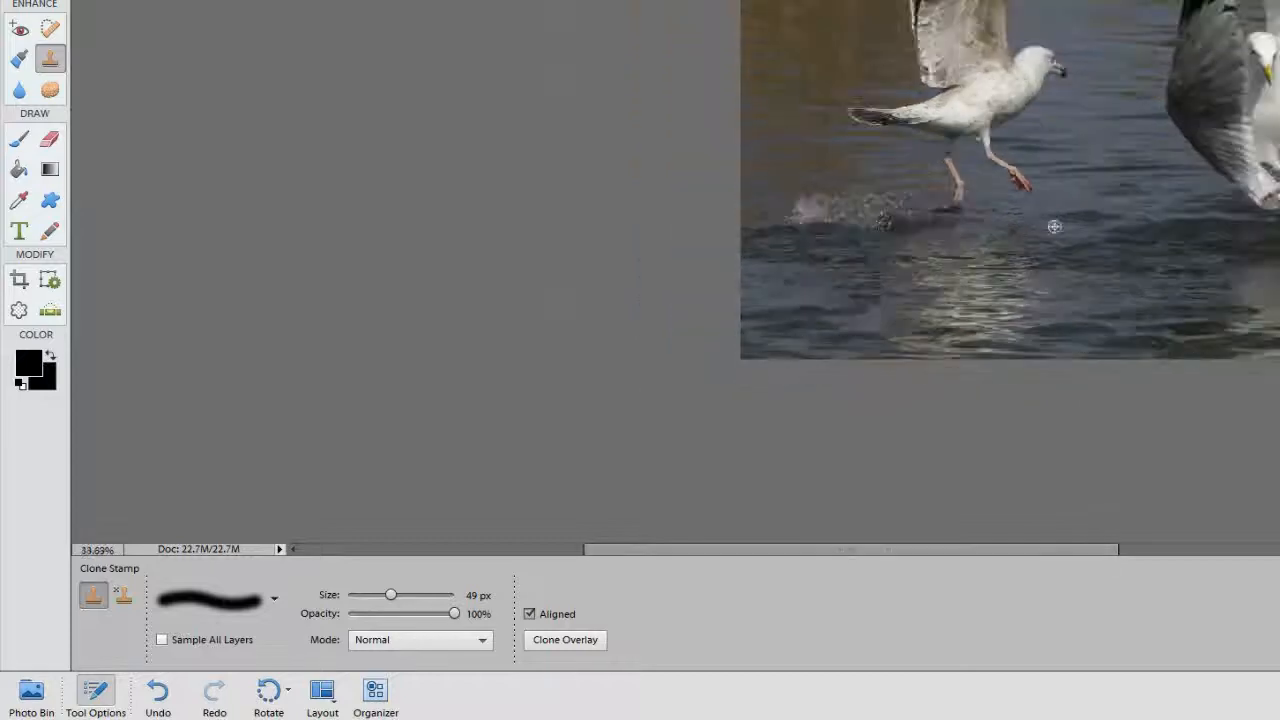
{"action": "scroll", "coordinate": [615, 419], "scroll_direction": "up", "scroll_amount": 6}
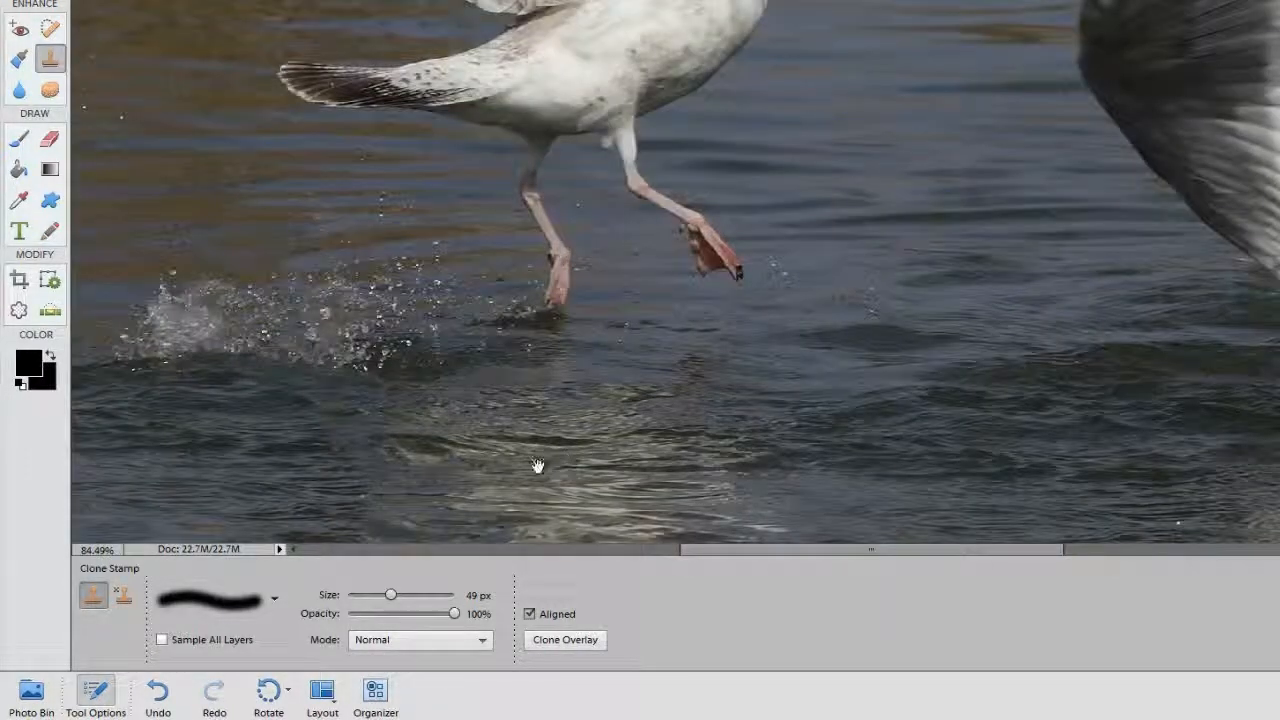
{"action": "left_click_drag", "start_coordinate": [537, 466], "coordinate": [776, 256]}
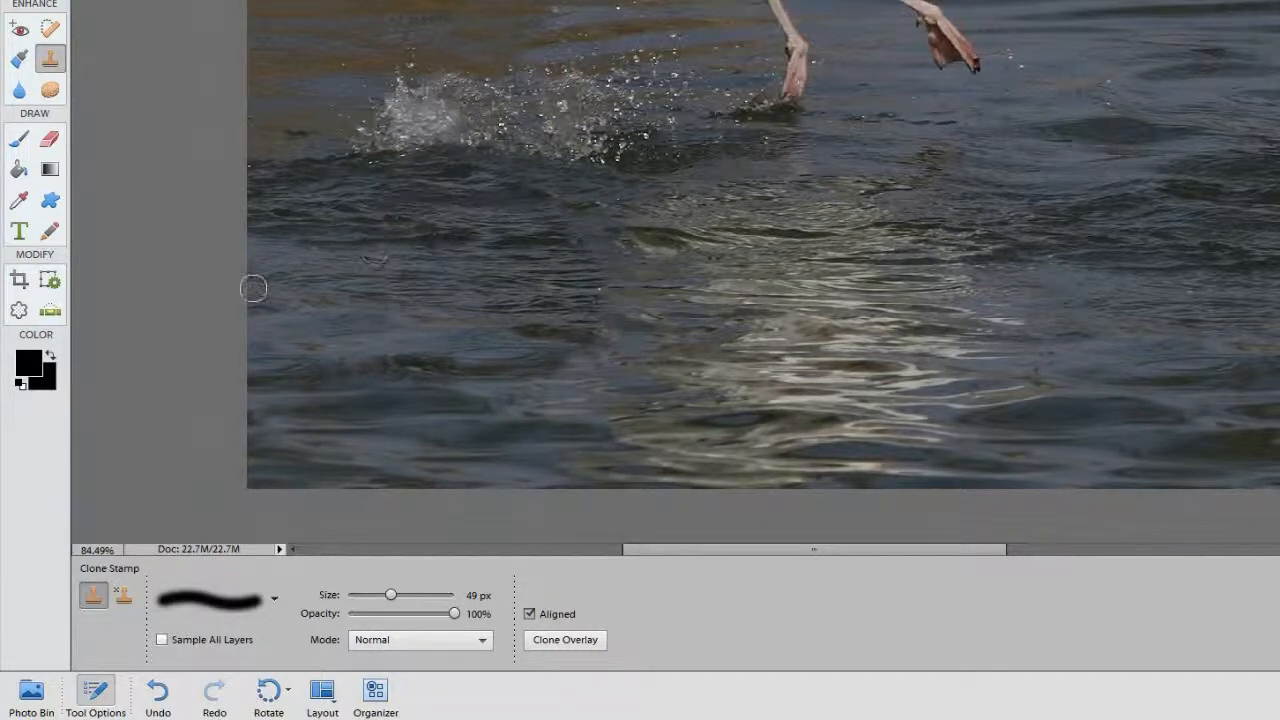
{"action": "left_click", "coordinate": [47, 30]}
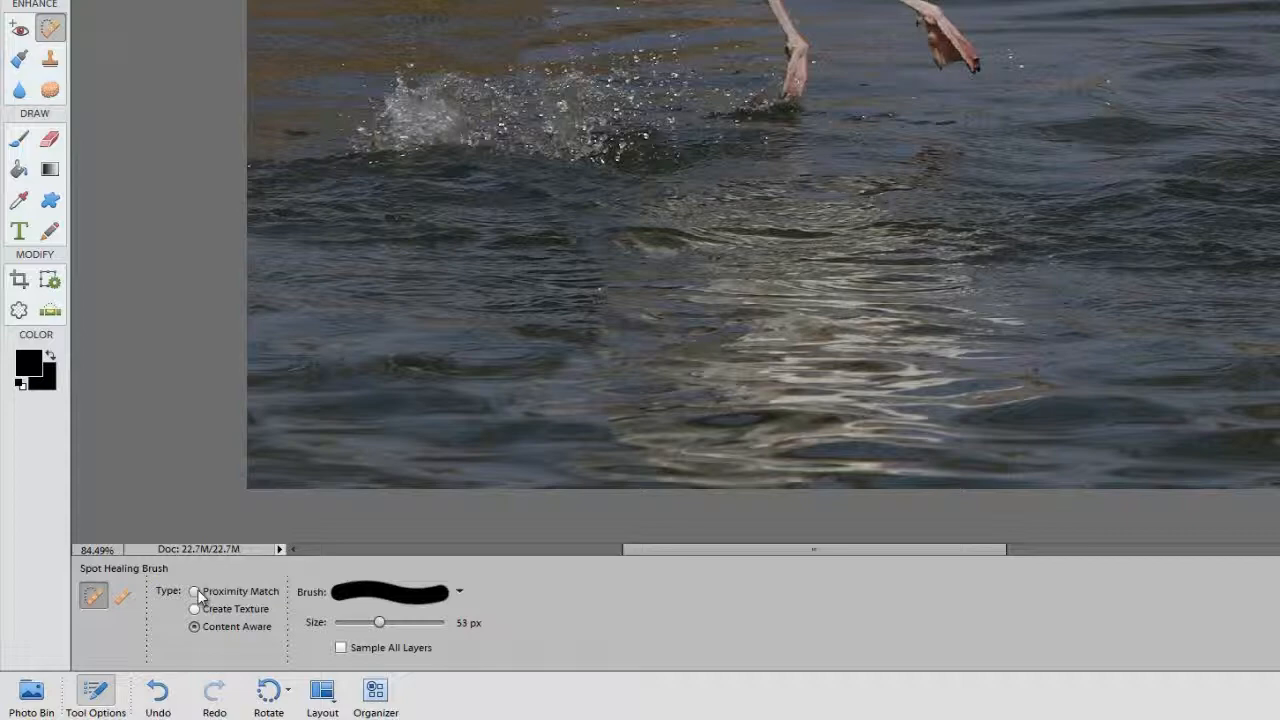
{"action": "left_click", "coordinate": [123, 597]}
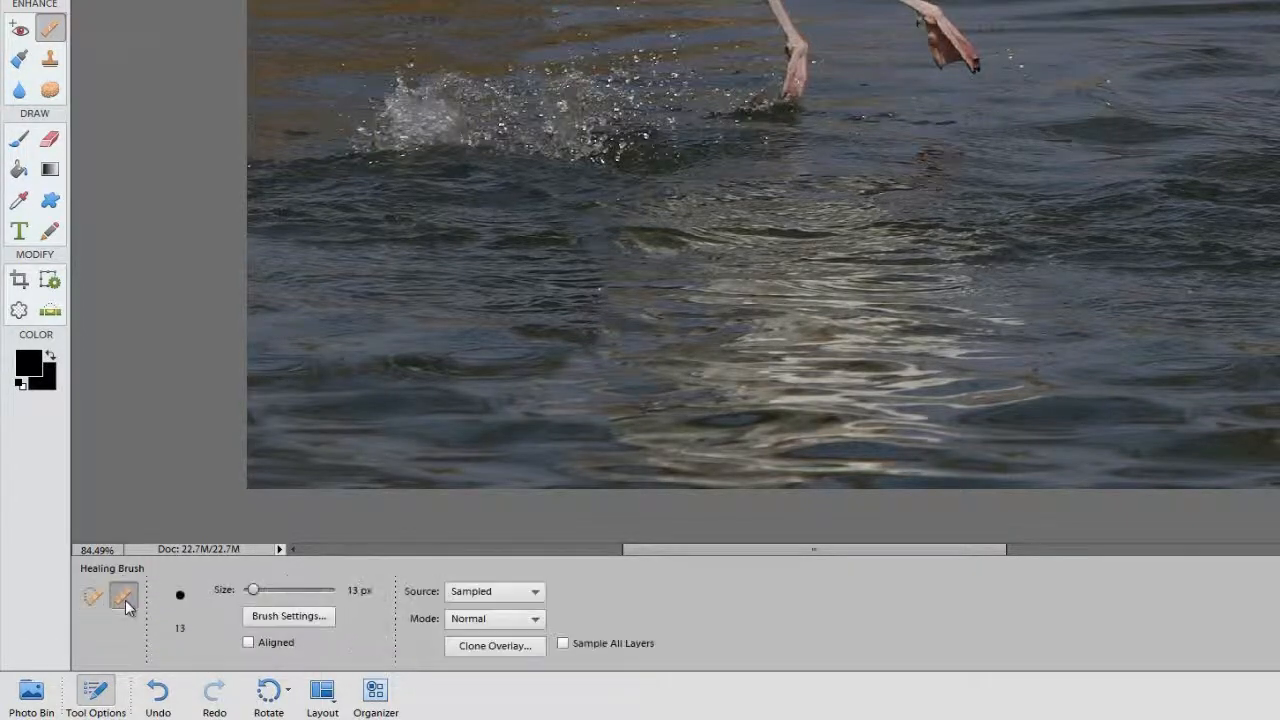
{"action": "key", "text": "bracketright"}
{"action": "key", "text": "bracketright"}
{"action": "key", "text": "bracketright"}
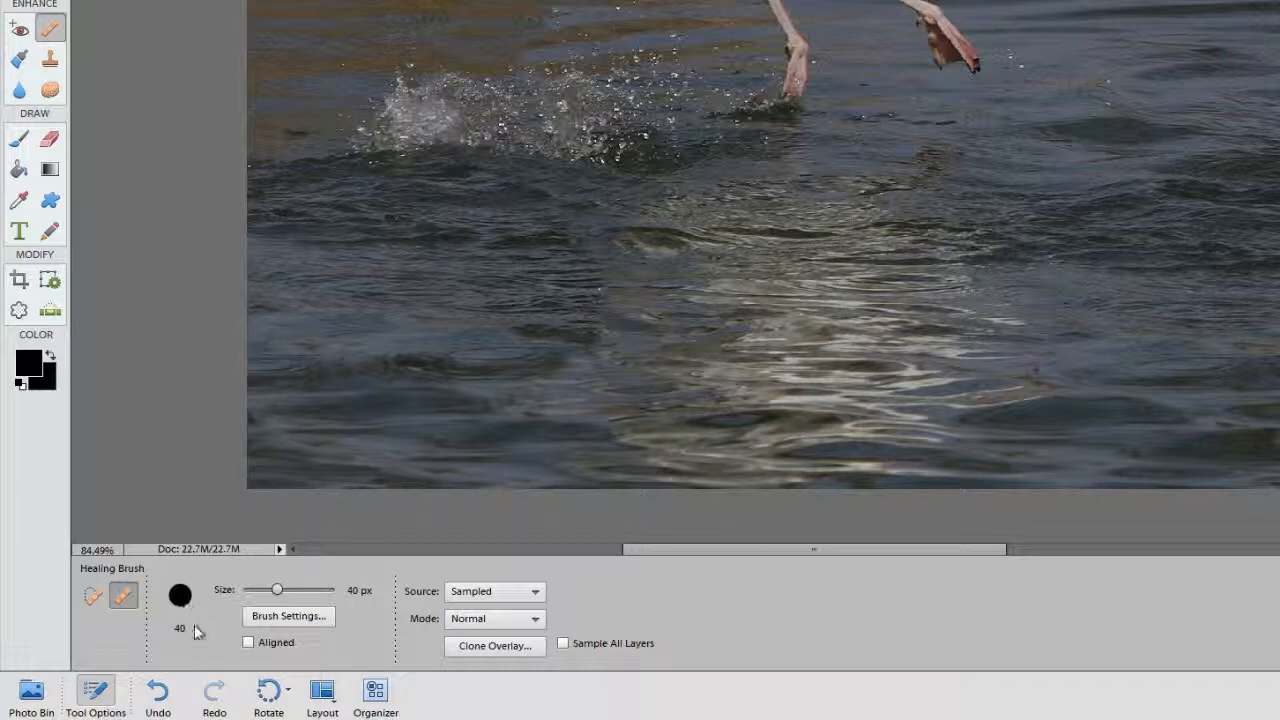
{"action": "left_click", "coordinate": [280, 617]}
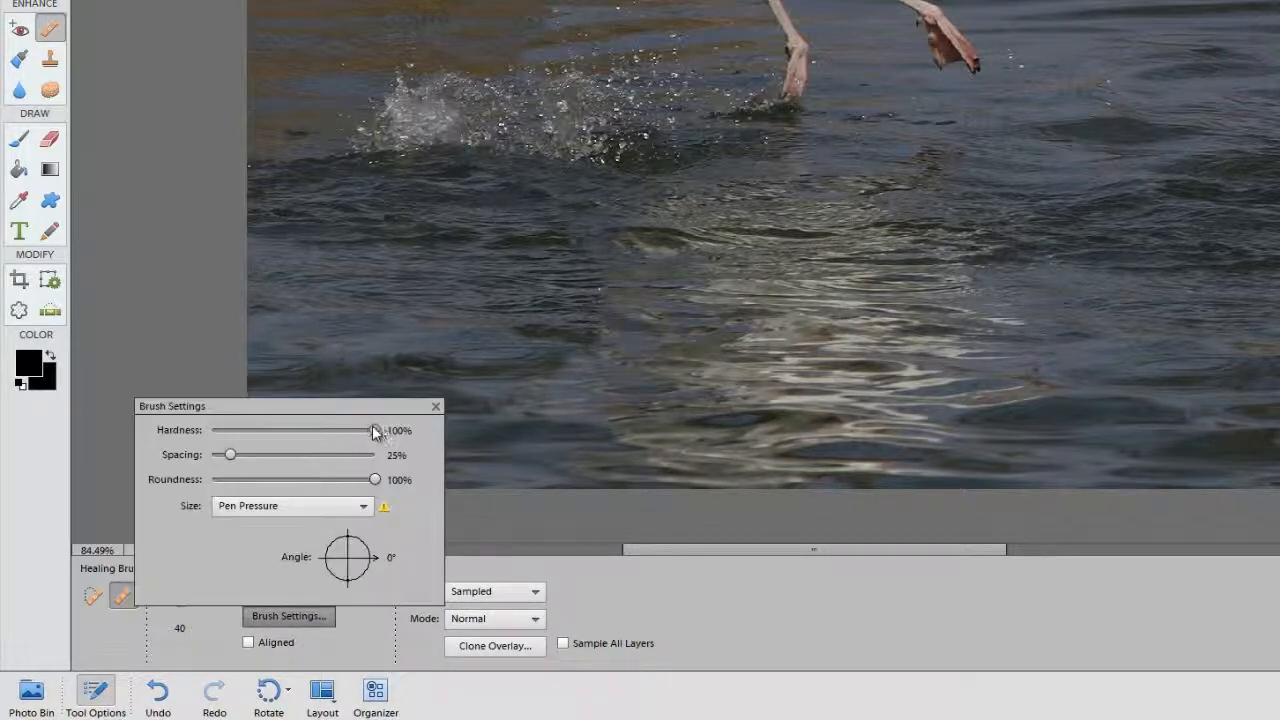
{"action": "left_click_drag", "start_coordinate": [375, 430], "coordinate": [211, 456]}
{"action": "left_click", "coordinate": [376, 614]}
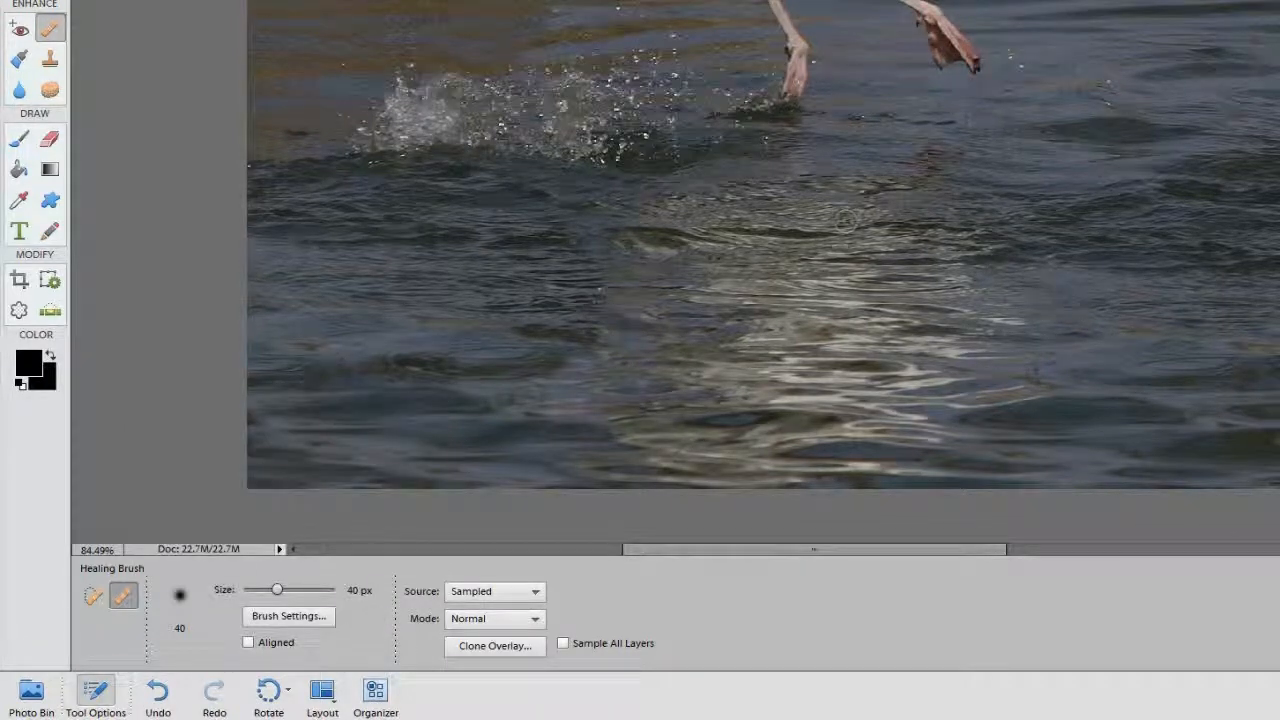
Heal the vertical seam in the cloned water beside the bright reflection, sampling water from the reflection's far side.
{"action": "left_click", "coordinate": [1068, 300], "text": "alt"}
{"action": "mouse_move", "coordinate": [598, 320]}
{"action": "left_mouse_down"}
{"action": "mouse_move", "coordinate": [566, 299]}
{"action": "mouse_move", "coordinate": [590, 280]}
{"action": "mouse_move", "coordinate": [587, 320]}
{"action": "mouse_move", "coordinate": [536, 339]}
{"action": "mouse_move", "coordinate": [555, 319]}
{"action": "mouse_move", "coordinate": [512, 355]}
{"action": "left_mouse_up"}
{"action": "mouse_move", "coordinate": [503, 413]}
{"action": "left_mouse_down"}
{"action": "mouse_move", "coordinate": [522, 329]}
{"action": "mouse_move", "coordinate": [491, 343]}
{"action": "mouse_move", "coordinate": [540, 370]}
{"action": "mouse_move", "coordinate": [612, 318]}
{"action": "mouse_move", "coordinate": [531, 291]}
{"action": "left_mouse_up"}
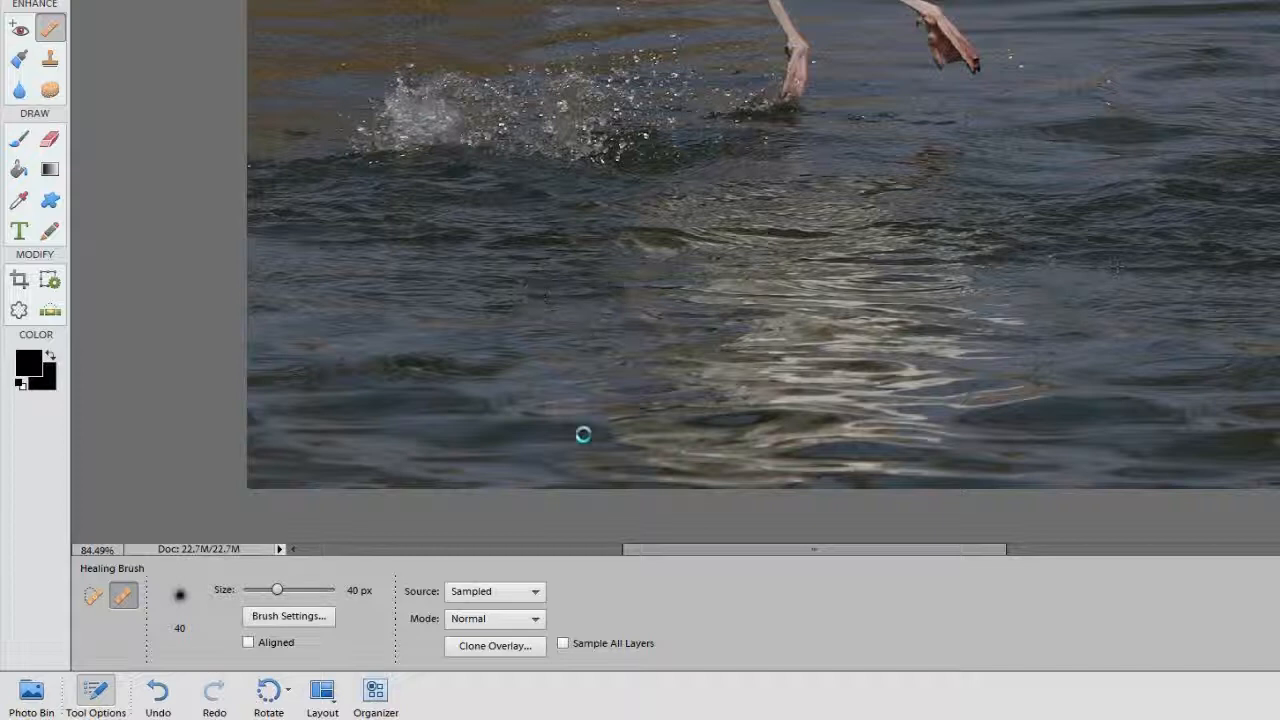
{"action": "left_click_drag", "start_coordinate": [606, 333], "coordinate": [492, 323]}
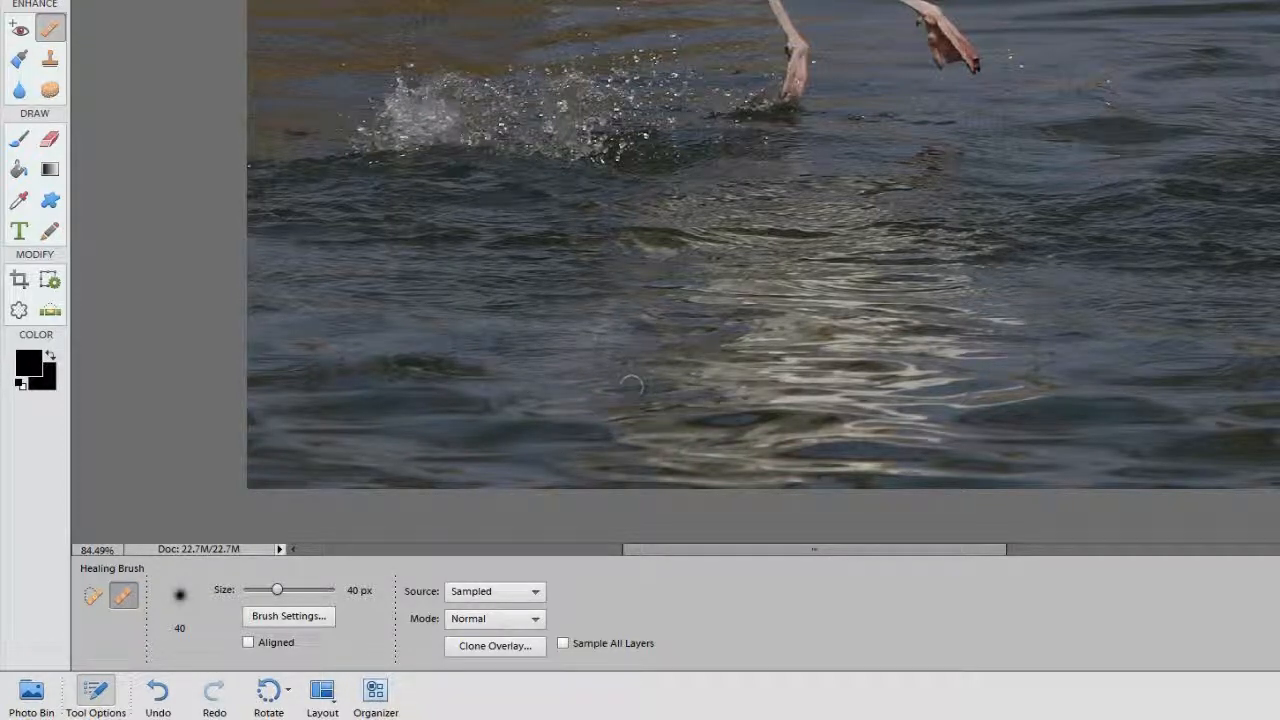
{"action": "mouse_move", "coordinate": [528, 350]}
{"action": "left_mouse_down"}
{"action": "mouse_move", "coordinate": [518, 385]}
{"action": "mouse_move", "coordinate": [470, 410]}
{"action": "mouse_move", "coordinate": [580, 396]}
{"action": "left_mouse_up"}
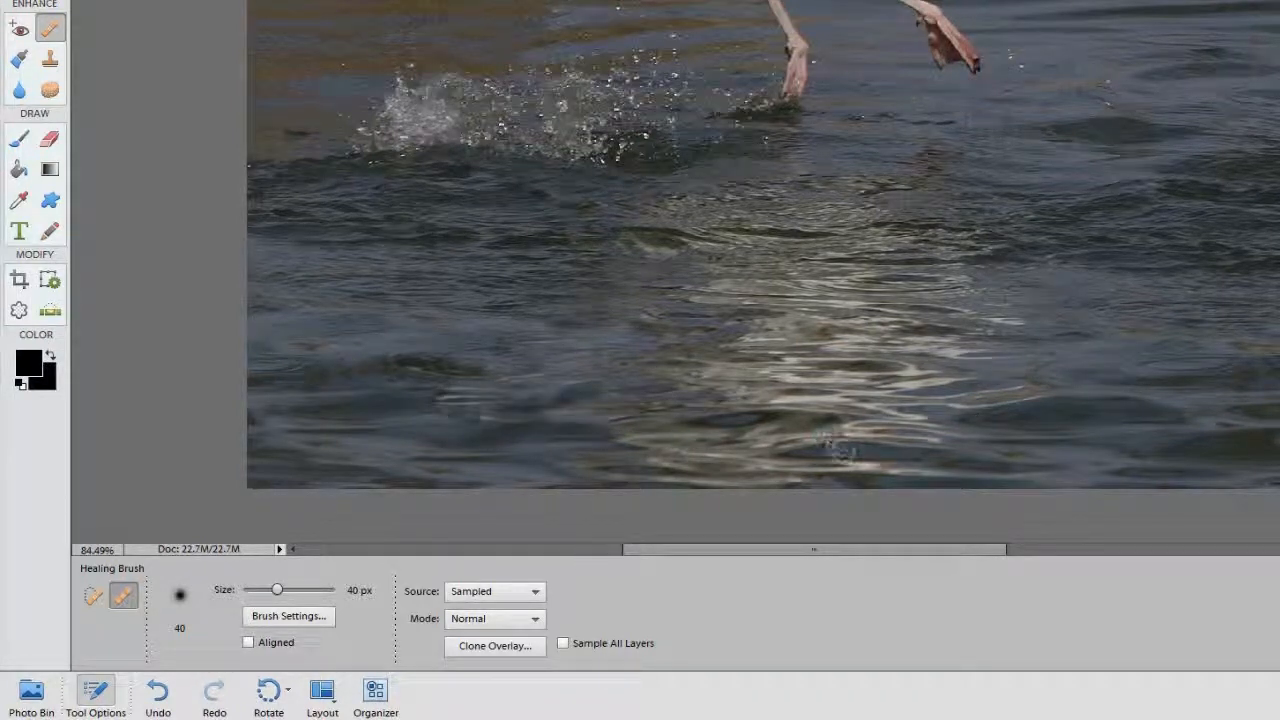
Switch to the Spot Healing Brush in Content Aware mode for retouching the water between the flying gulls.
{"action": "key", "text": "ctrl+0"}
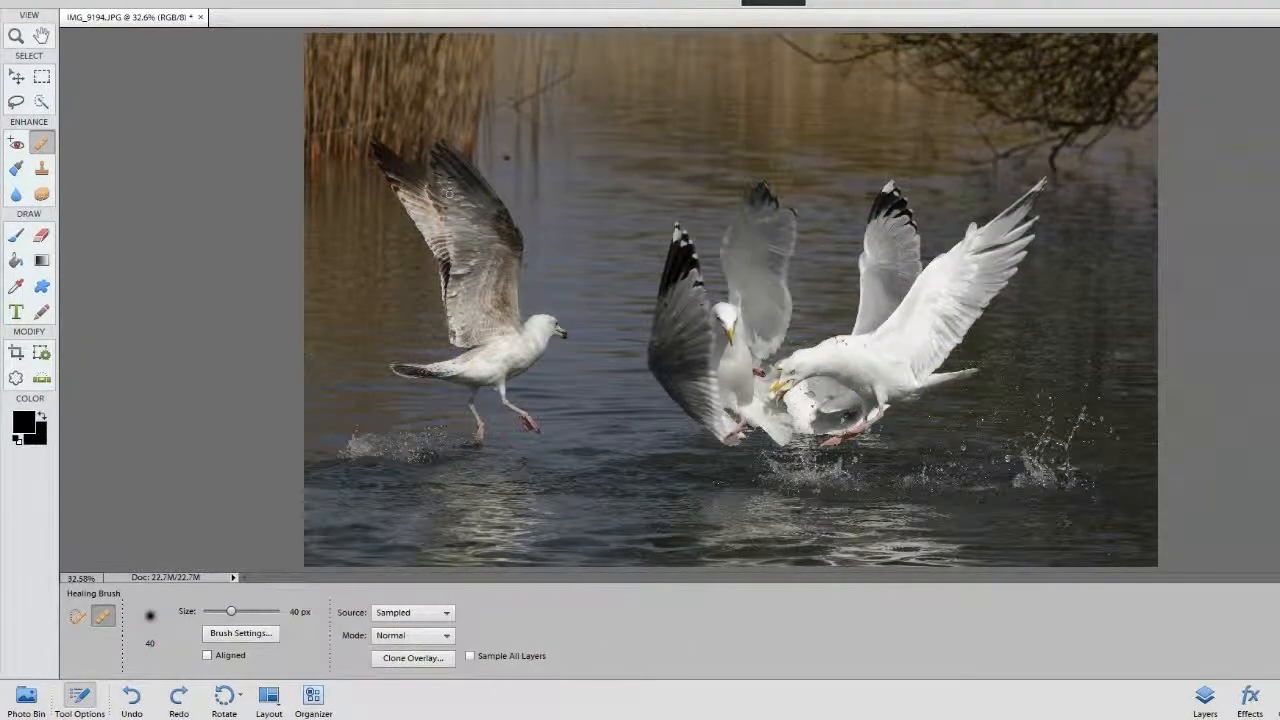
{"action": "scroll", "coordinate": [458, 314], "scroll_direction": "up", "scroll_amount": 3}
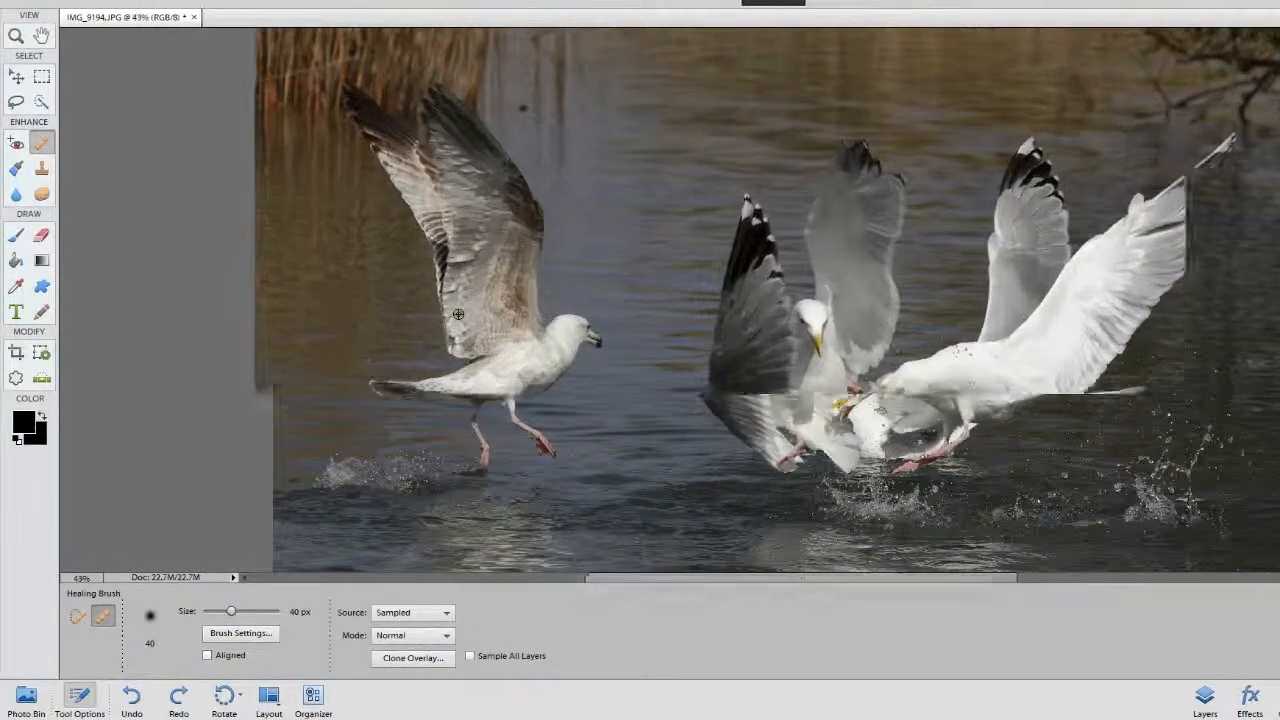
{"action": "scroll", "coordinate": [458, 314], "scroll_direction": "down", "scroll_amount": 2}
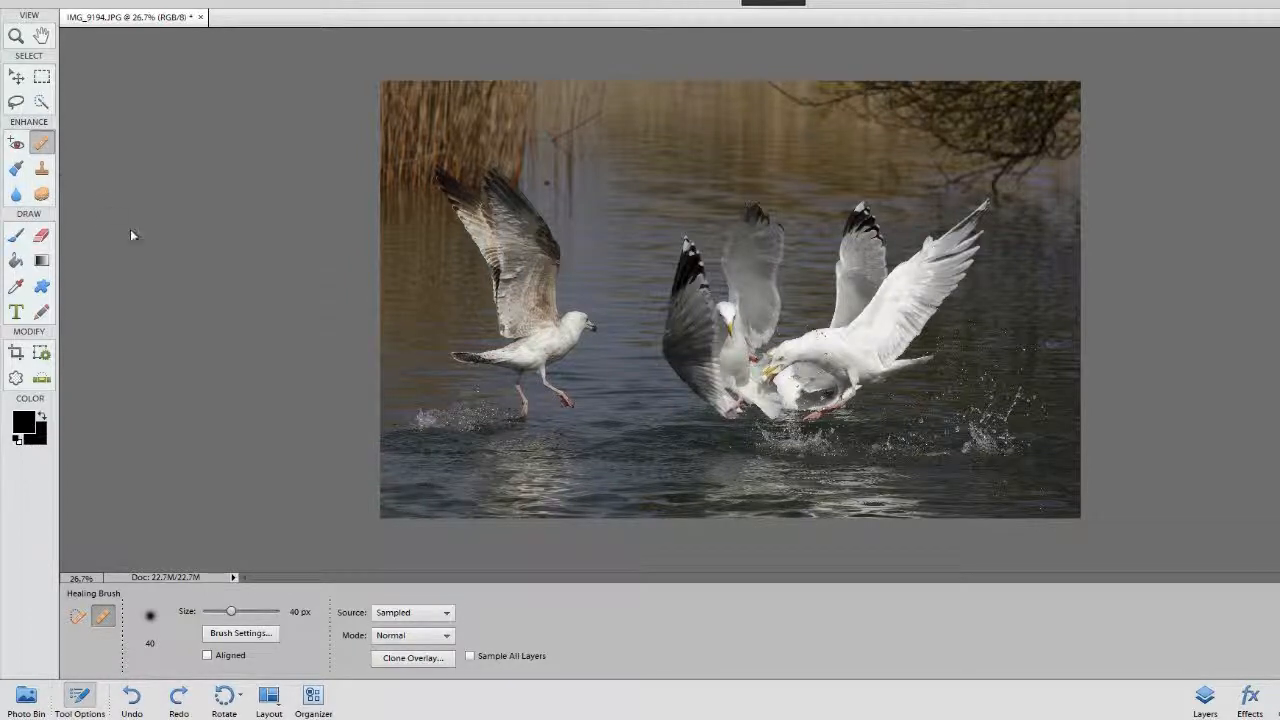
{"action": "scroll", "coordinate": [590, 316], "scroll_direction": "up", "scroll_amount": 3}
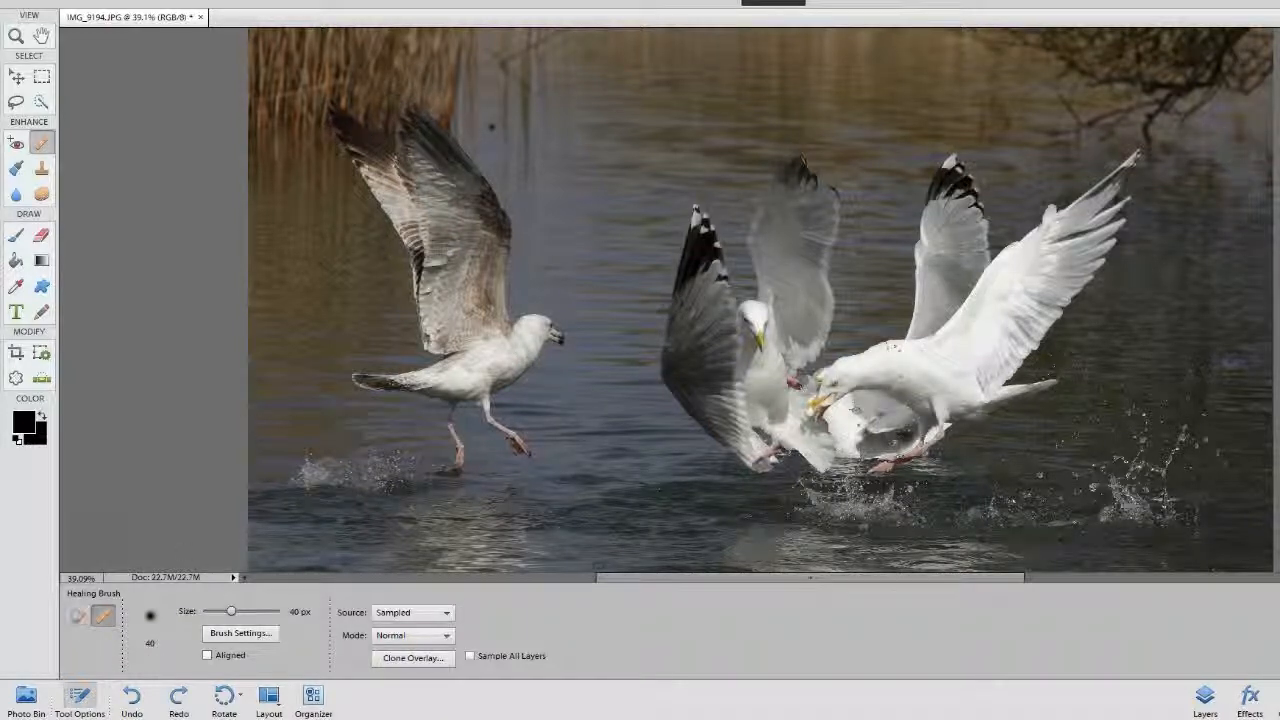
{"action": "left_click", "coordinate": [84, 622]}
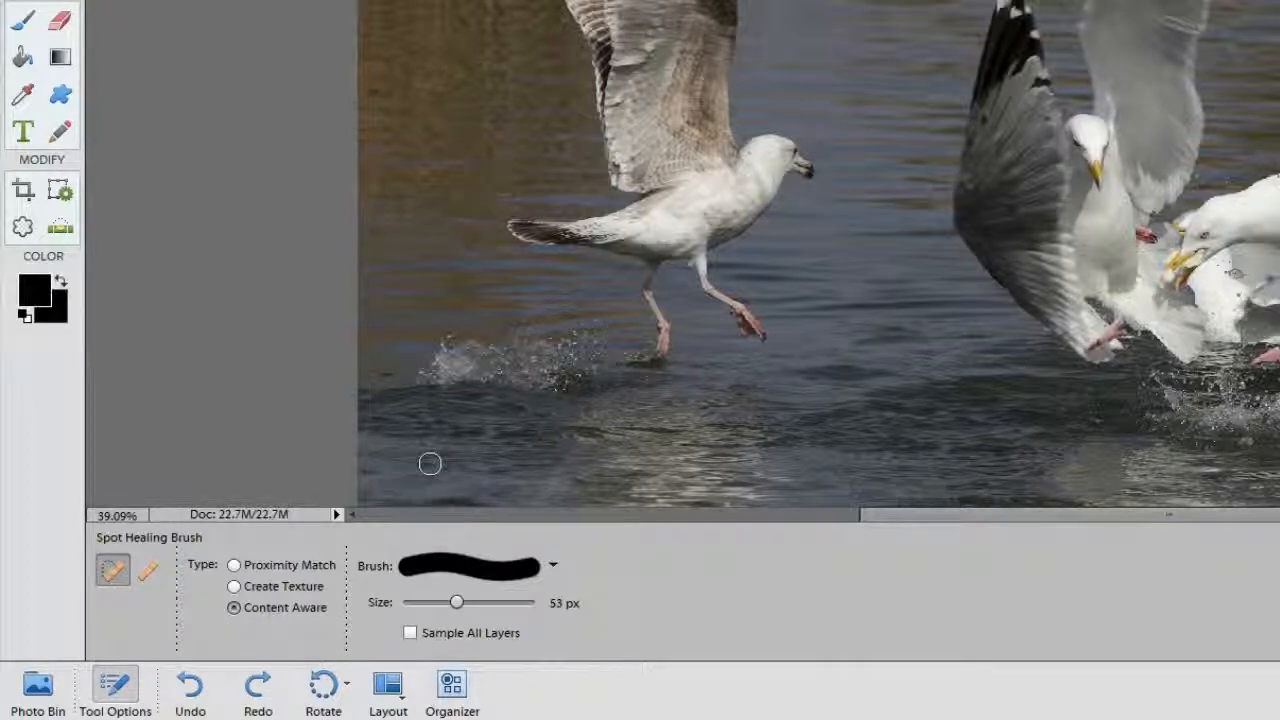
{"action": "scroll", "coordinate": [629, 29], "scroll_direction": "up", "scroll_amount": 2}
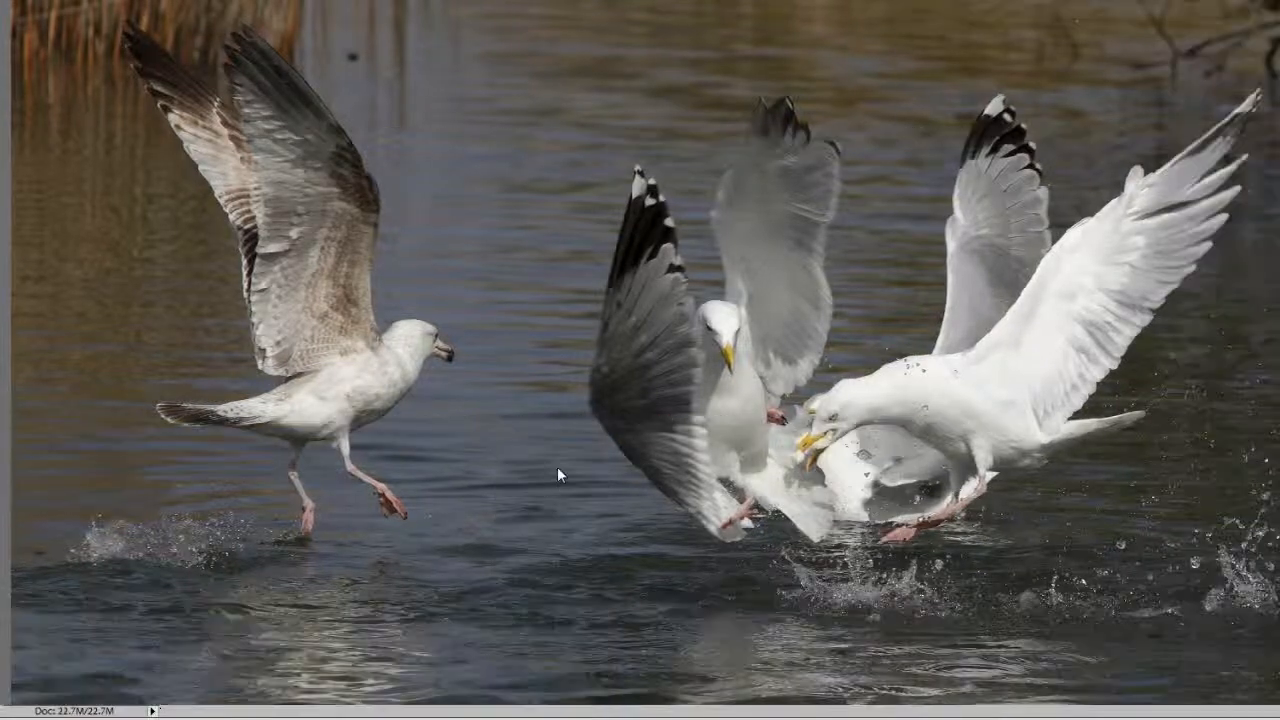
{"action": "scroll", "coordinate": [255, 167], "scroll_direction": "up", "scroll_amount": 2}
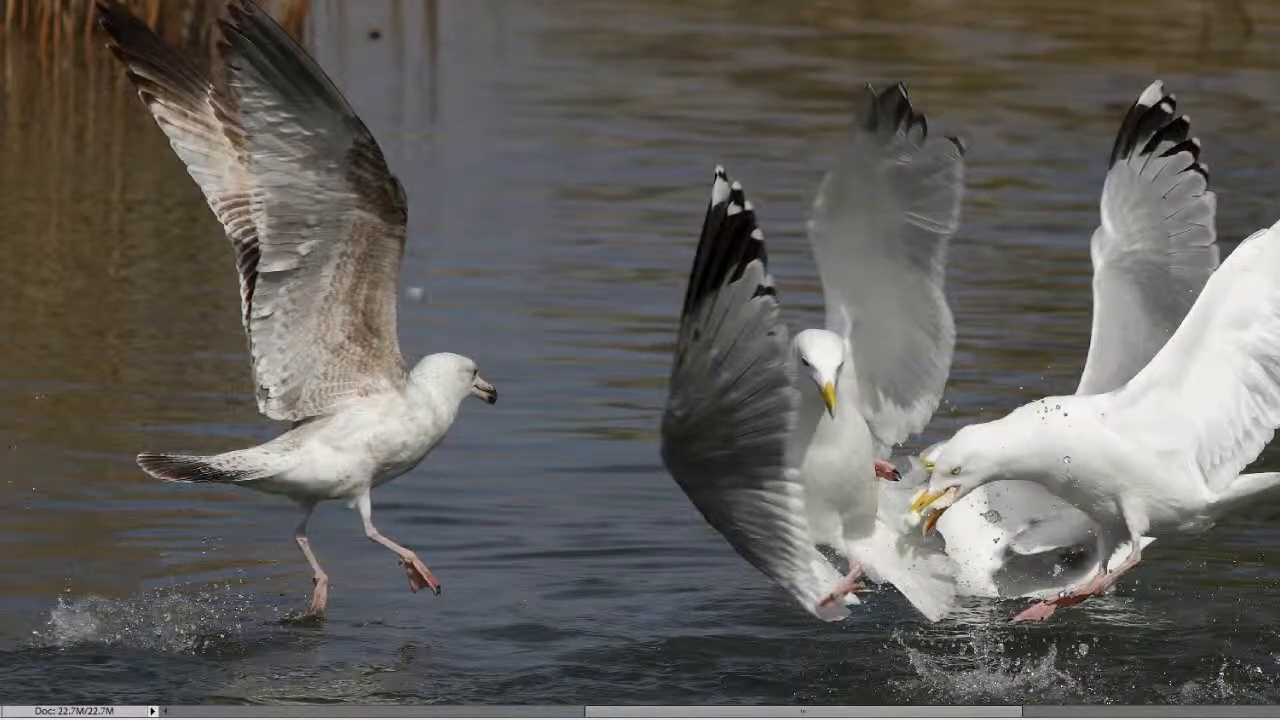
{"action": "key", "text": "j"}
{"action": "key", "text": "Return"}
{"action": "key", "text": "j"}
{"action": "key", "text": "Return"}
{"action": "left_click_drag", "start_coordinate": [585, 243], "coordinate": [711, 277]}
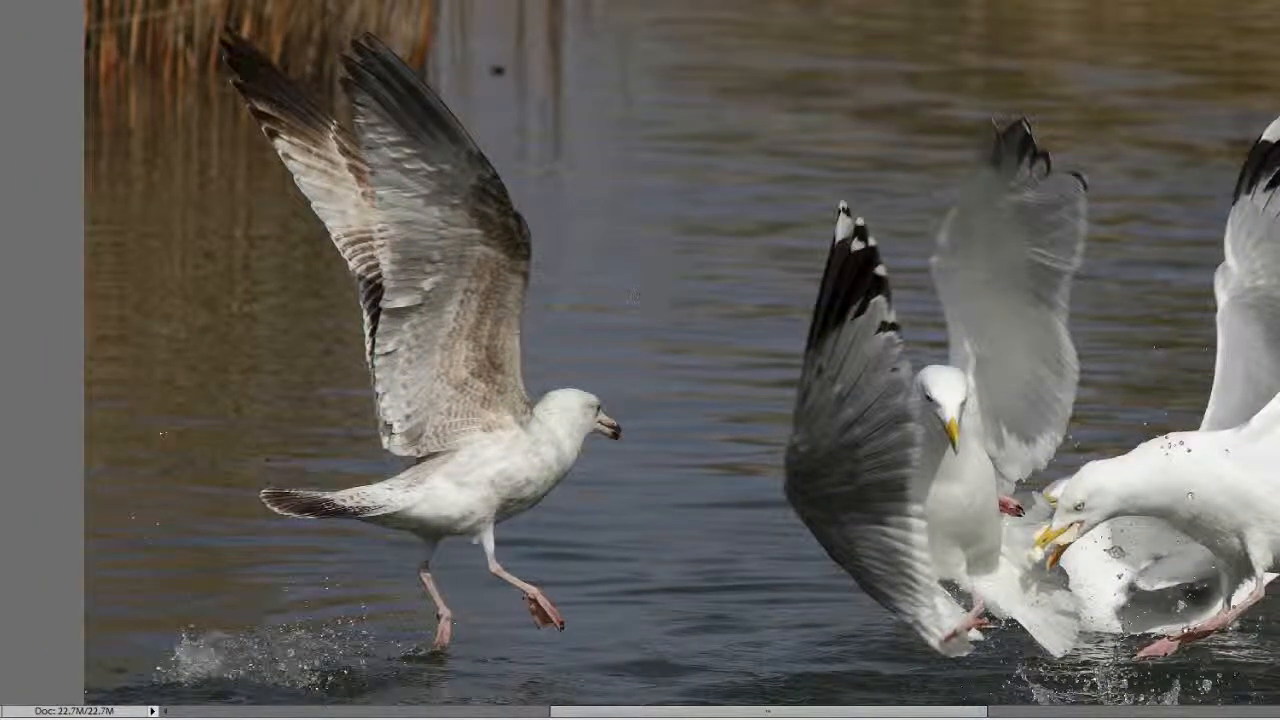